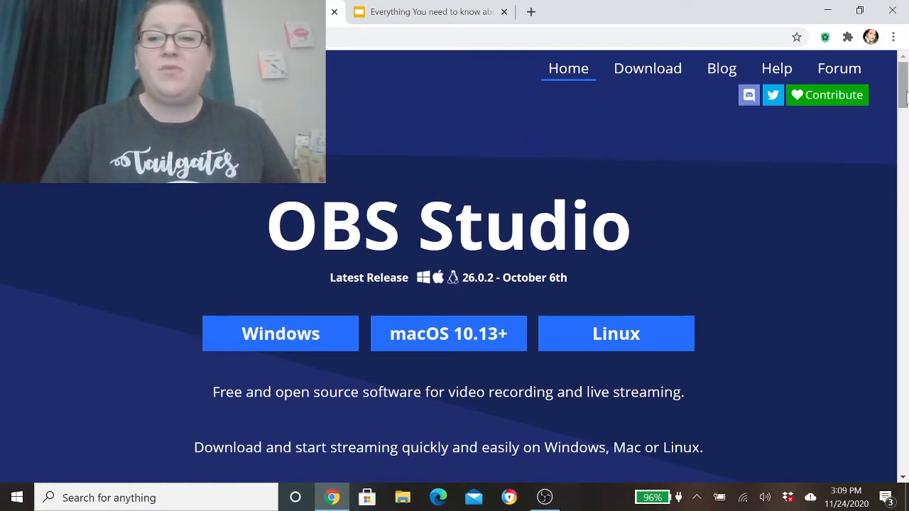
# - Close the OBS download page, switch to OBS Studio and maximize its window
pyautogui.moveTo(905, 95); pyautogui.dragTo(906, 66)
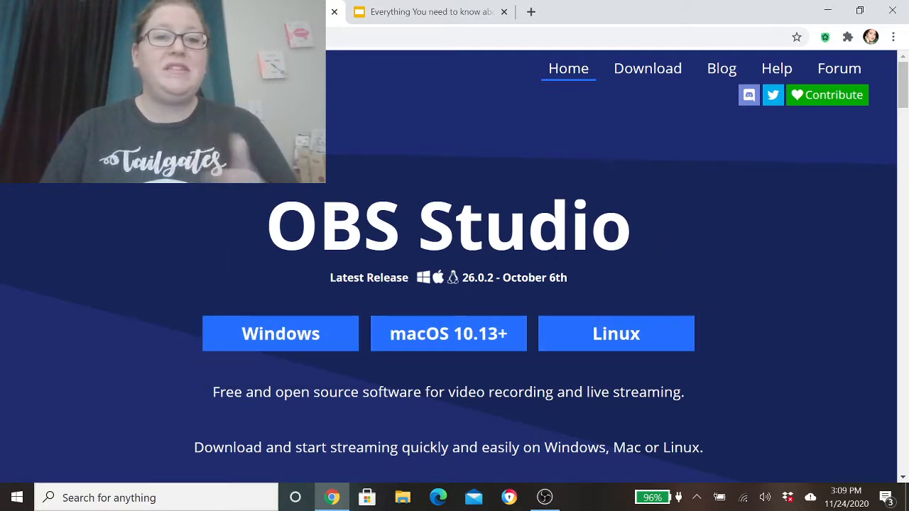
pyautogui.click(334, 13)
pyautogui.click(545, 498)
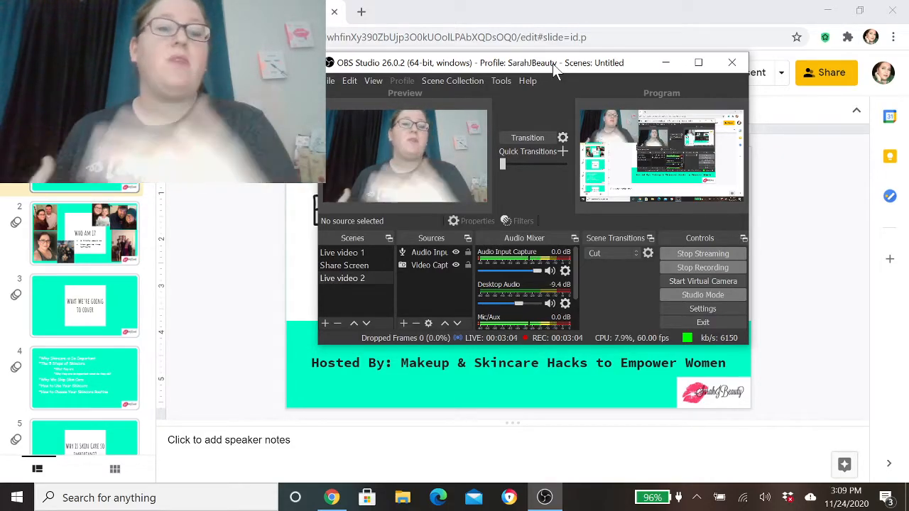
pyautogui.moveTo(577, 65); pyautogui.dragTo(557, 100)
pyautogui.click(91, 12)
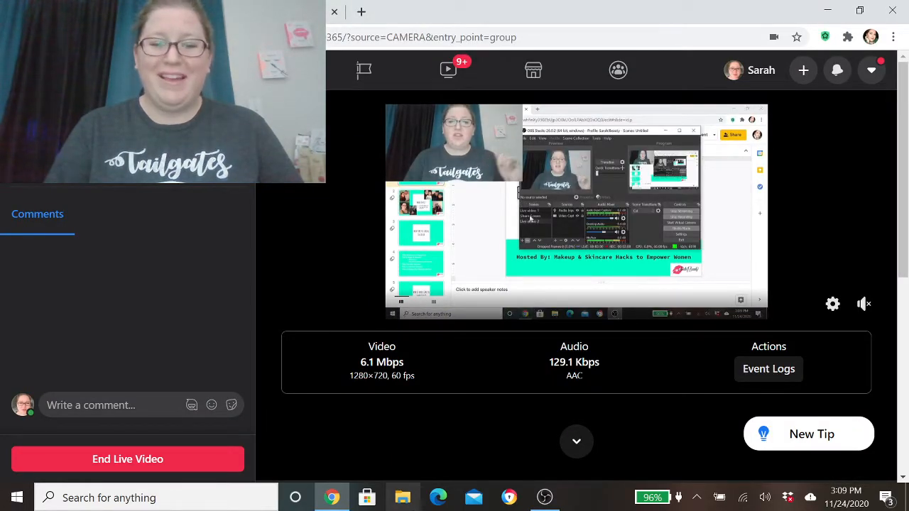
pyautogui.click(545, 498)
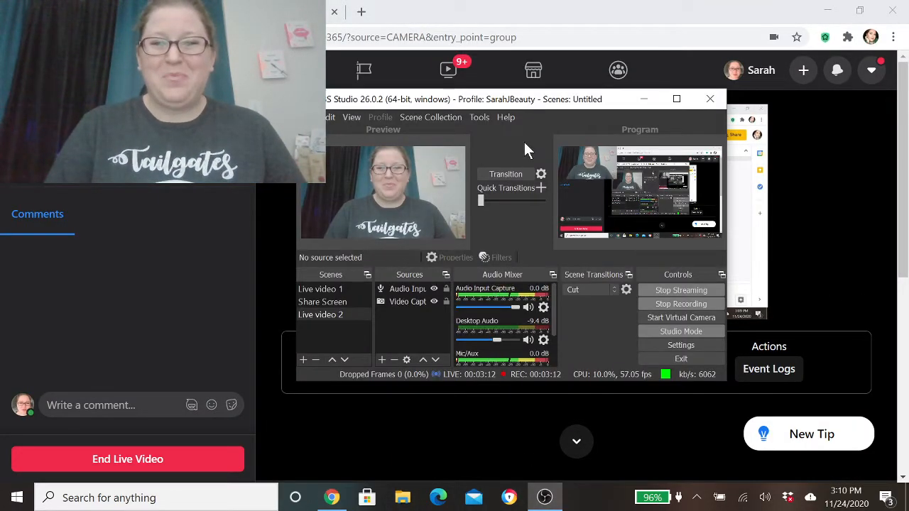
pyautogui.moveTo(519, 105); pyautogui.dragTo(492, 97)
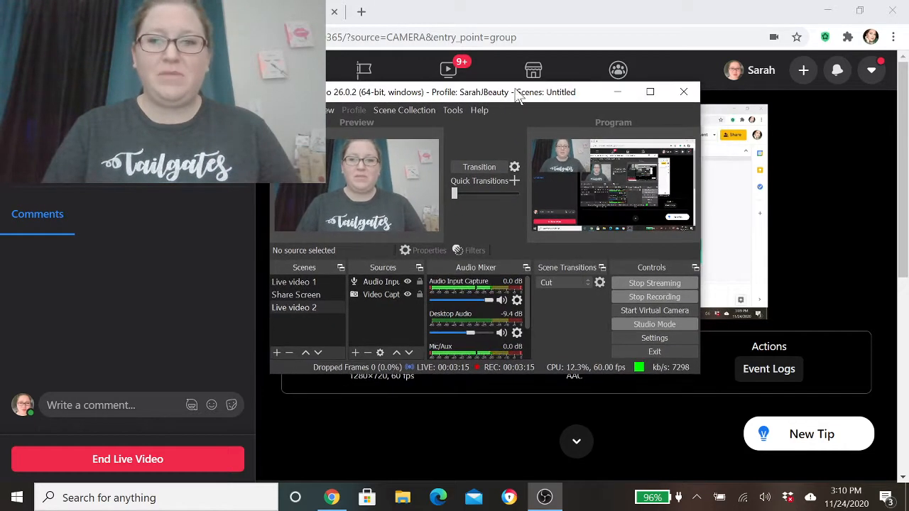
pyautogui.click(650, 93)
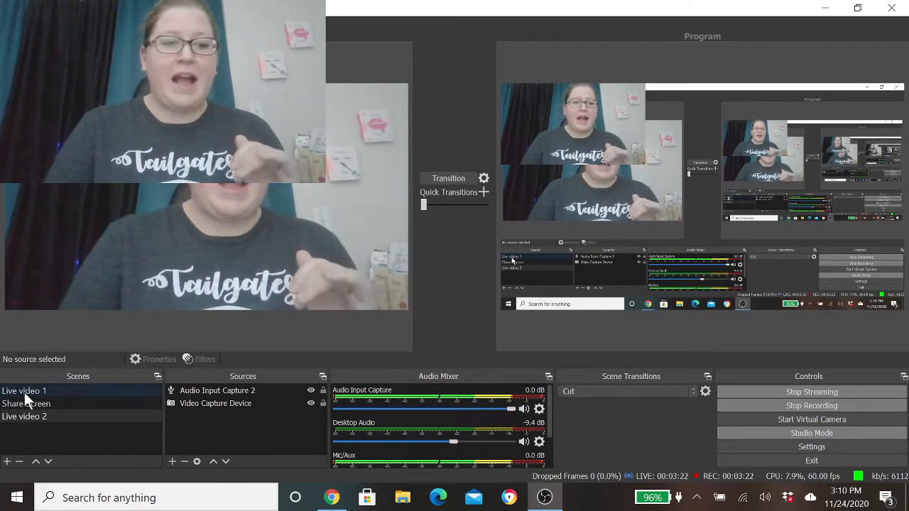
# - Review the sources used in the Live video 1 and Share Screen scenes
pyautogui.click(24, 393)
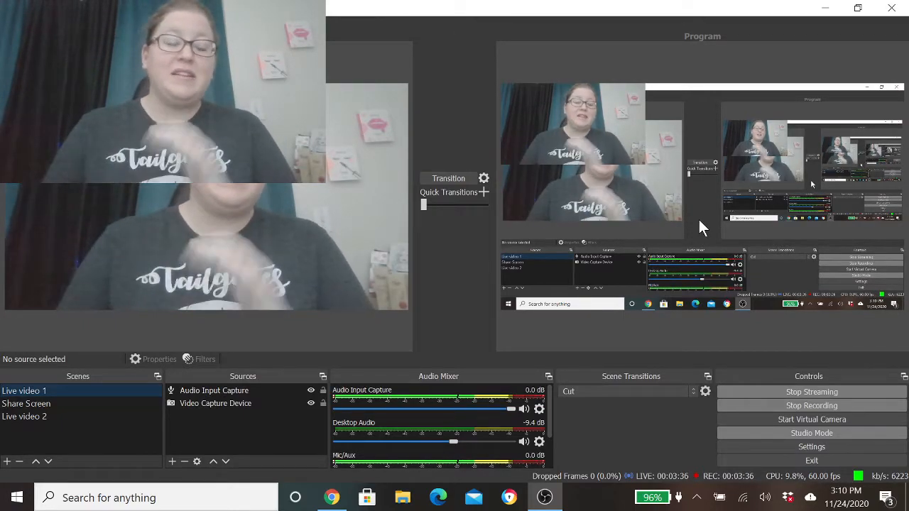
pyautogui.click(14, 405)
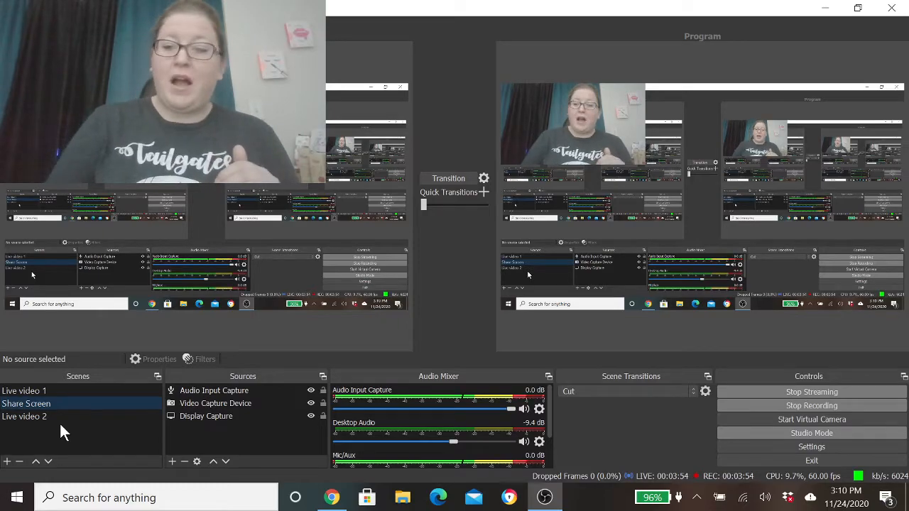
# - Add the existing Video Capture Device as another visible source in the Live video 1 scene
pyautogui.click(42, 389)
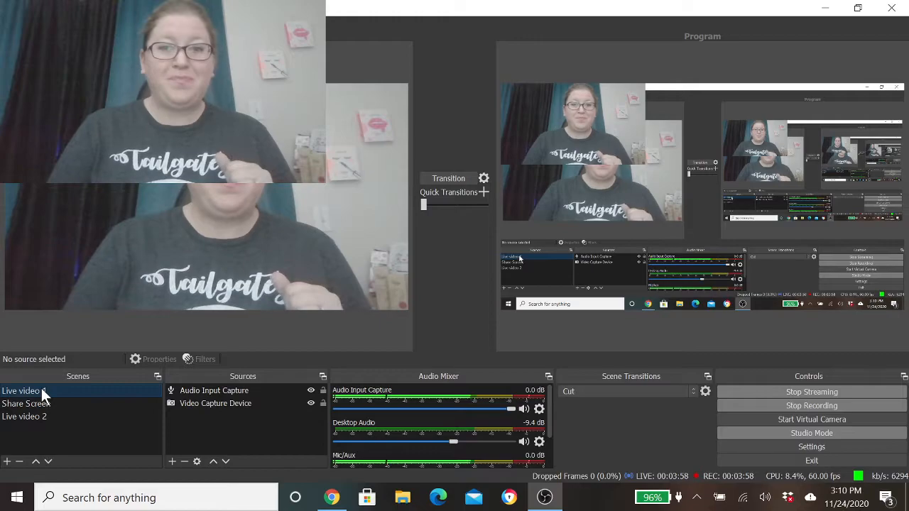
pyautogui.click(194, 401)
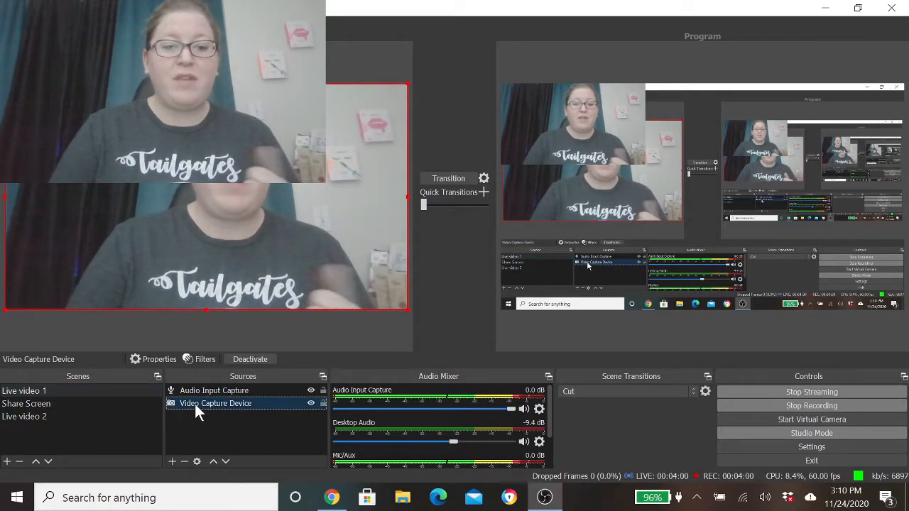
pyautogui.click(171, 461)
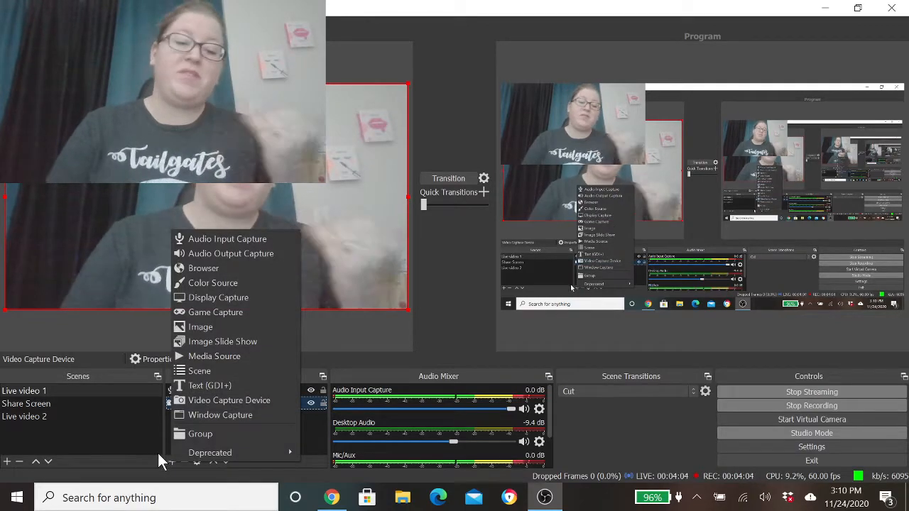
pyautogui.click(230, 399)
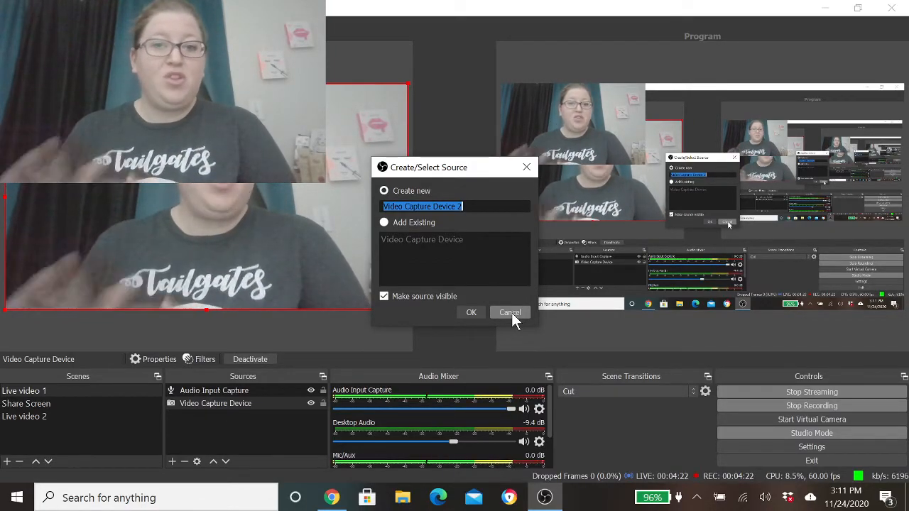
pyautogui.click(384, 223)
pyautogui.click(399, 237)
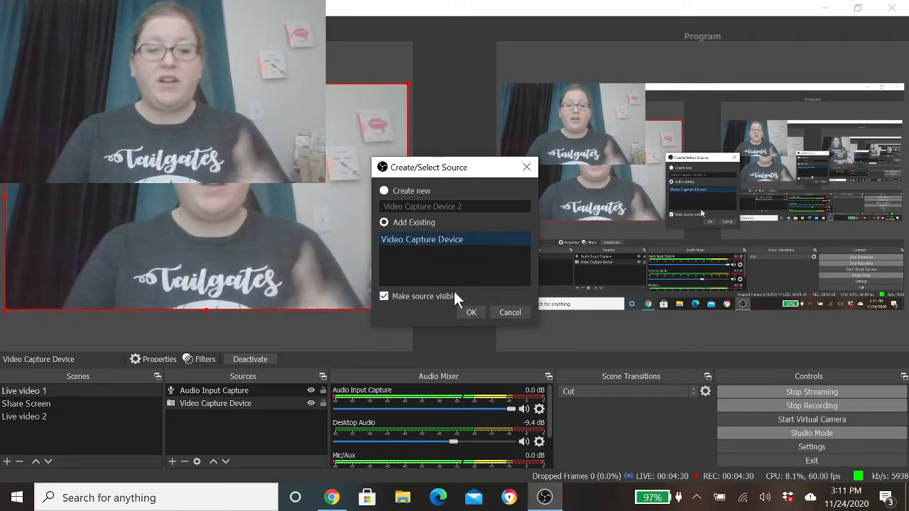
pyautogui.click(470, 312)
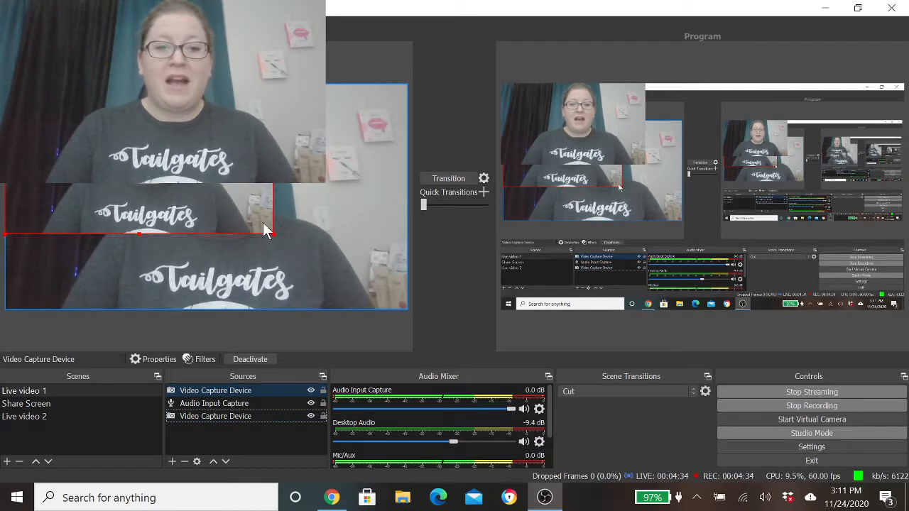
# - Remove the original full-size Video Capture Device, listed below the audio source, from the Live video 1 scene
pyautogui.click(246, 411)
pyautogui.press('Delete')
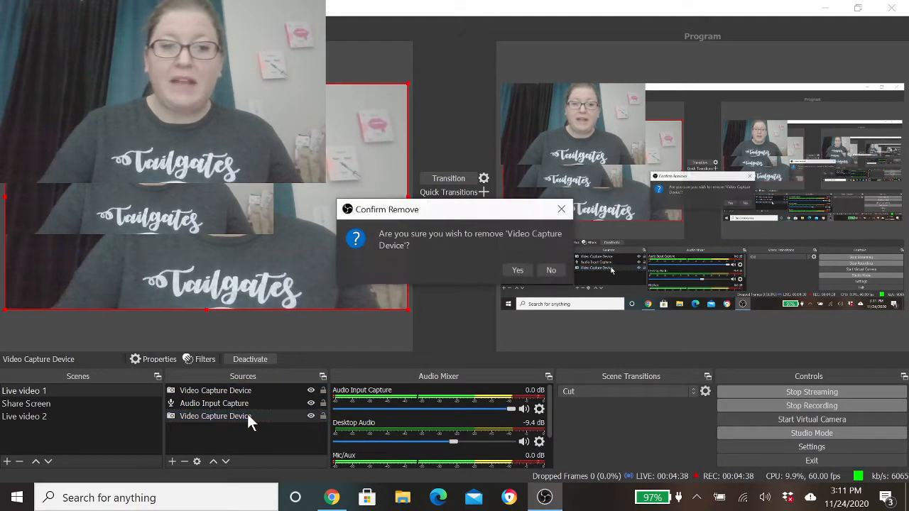
pyautogui.click(516, 270)
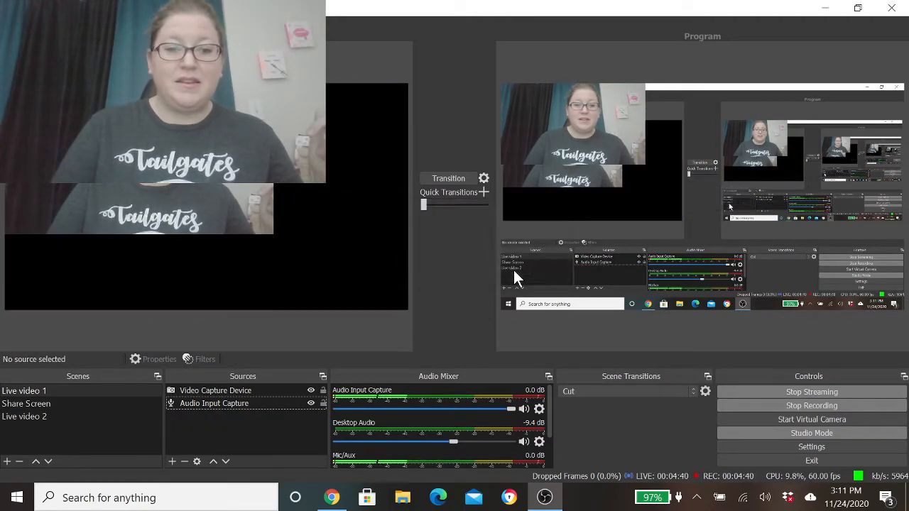
# - Enlarge the remaining Video Capture Device to fill the whole canvas of the Live video 1 scene
pyautogui.click(186, 203)
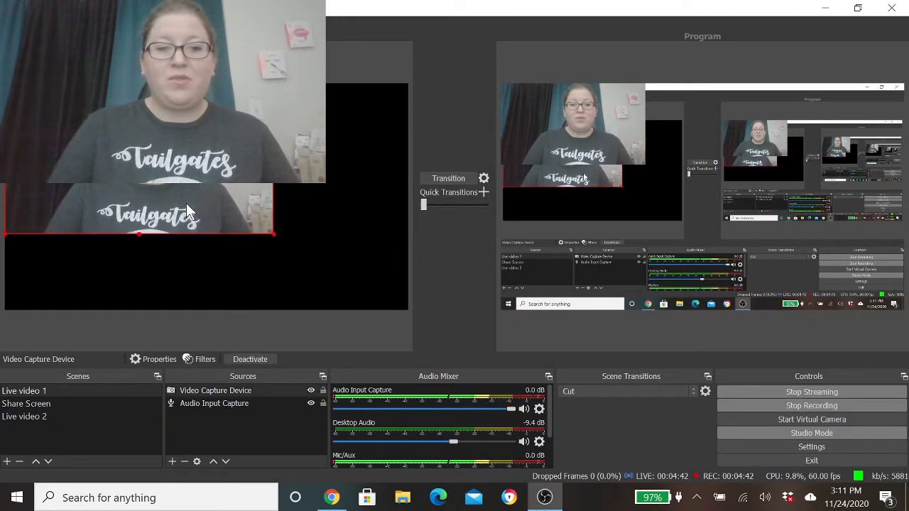
pyautogui.moveTo(273, 233); pyautogui.dragTo(409, 308)
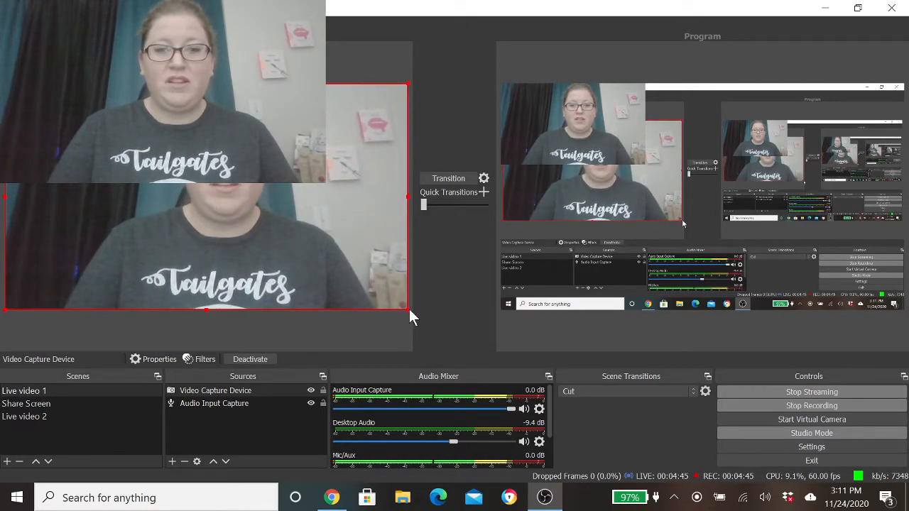
pyautogui.click(375, 336)
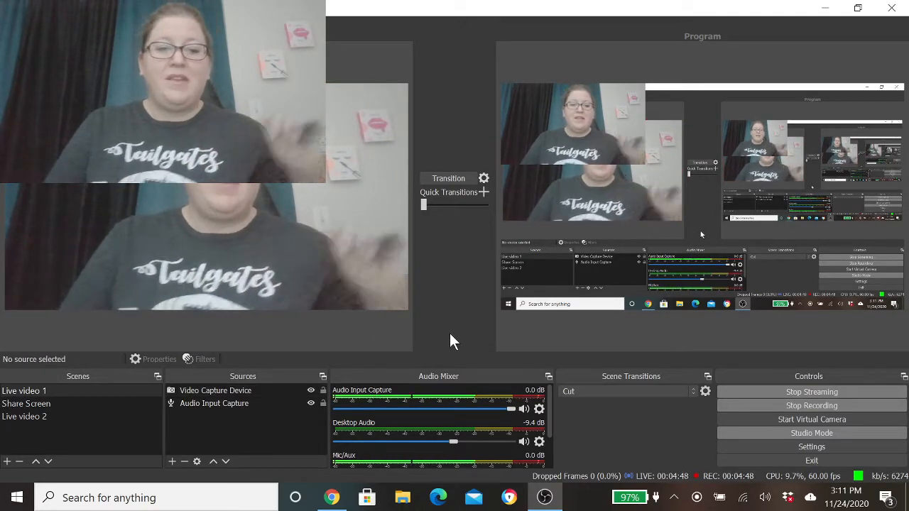
# - Shrink the camera picture in the upper-left corner of the Share Screen scene and transition the change to the program output
pyautogui.click(171, 461)
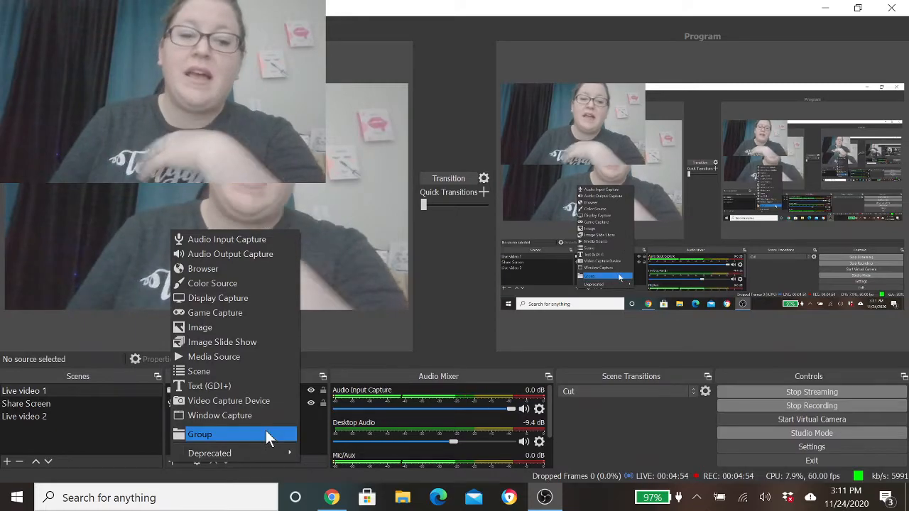
pyautogui.click(44, 402)
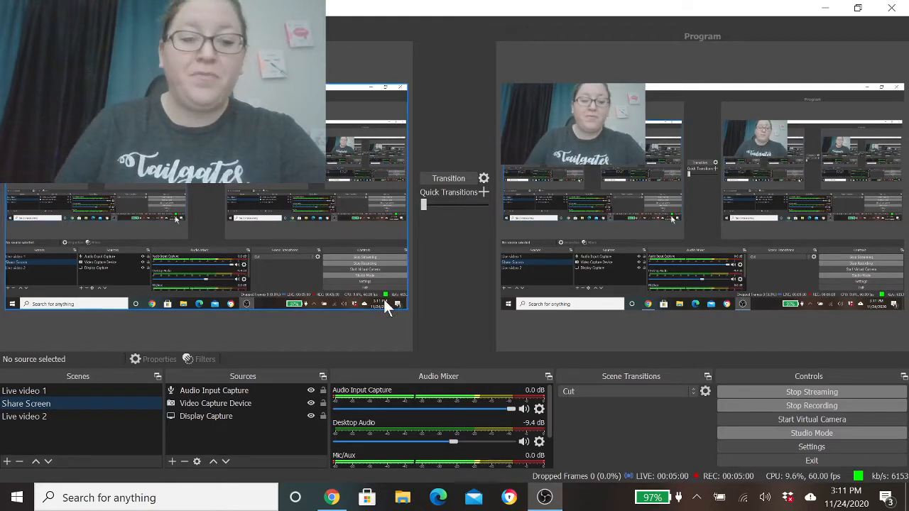
pyautogui.click(215, 403)
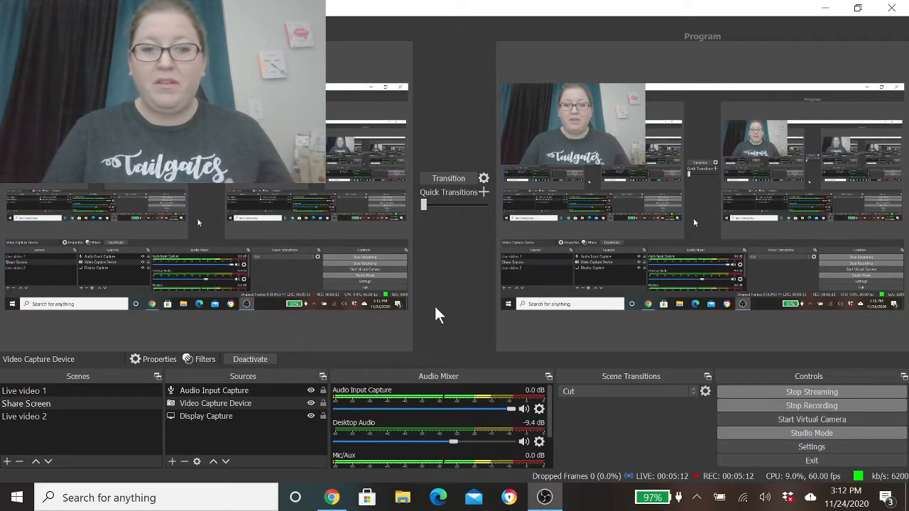
pyautogui.click(449, 178)
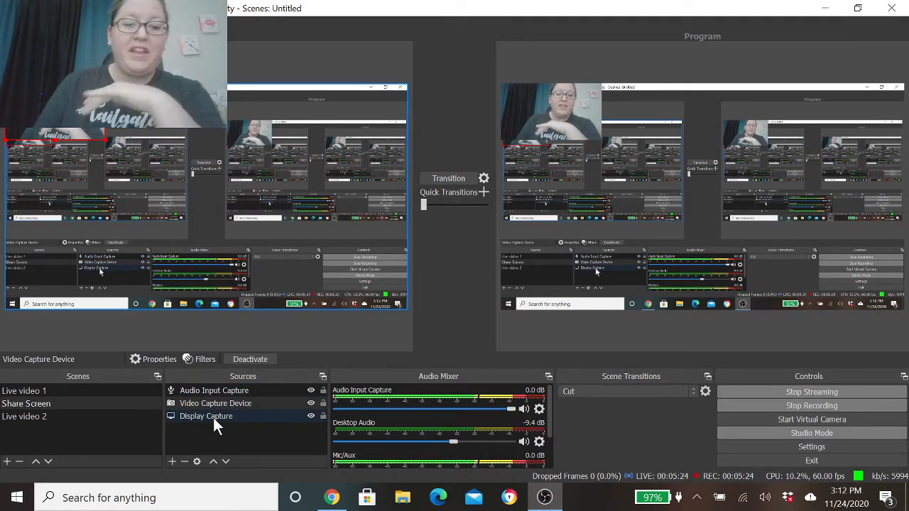
# - Add a new Media Source to the Share Screen scene without choosing a local file
pyautogui.click(171, 461)
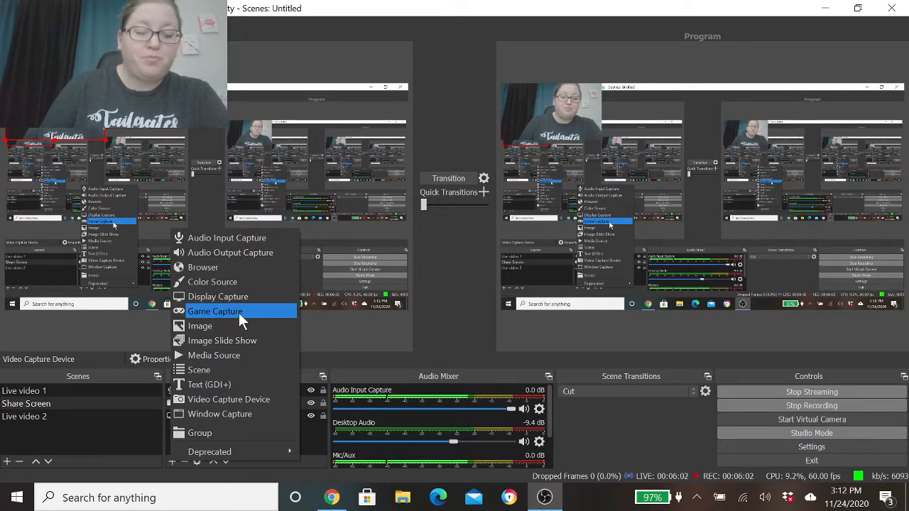
pyautogui.click(249, 352)
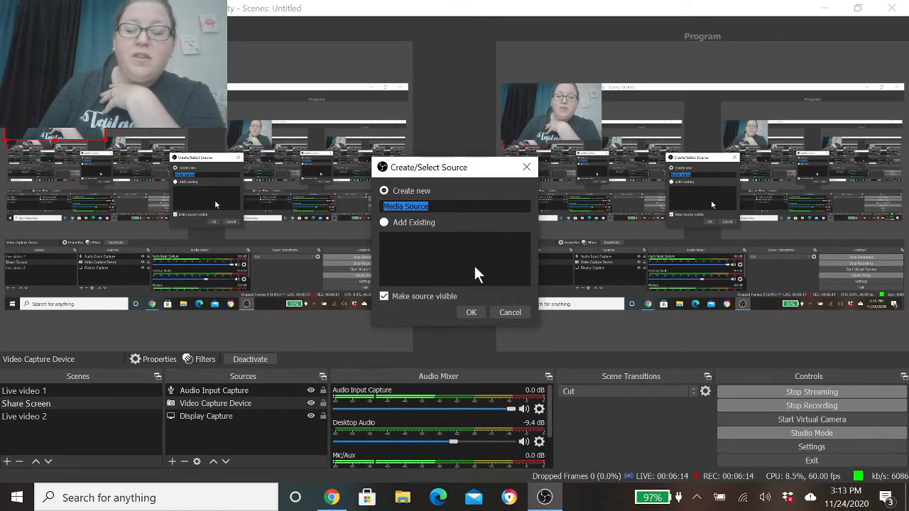
pyautogui.click(470, 311)
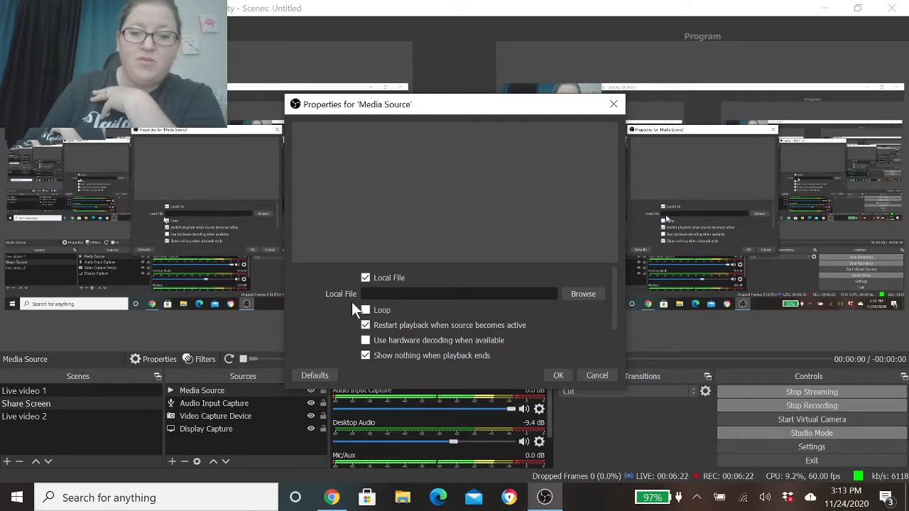
pyautogui.click(593, 374)
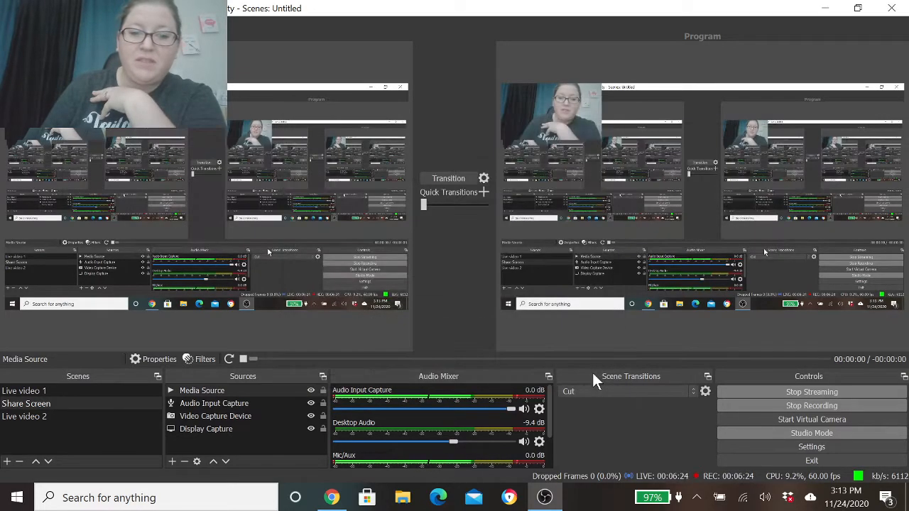
# - Remove the Media Source from the Share Screen scene
pyautogui.click(243, 390)
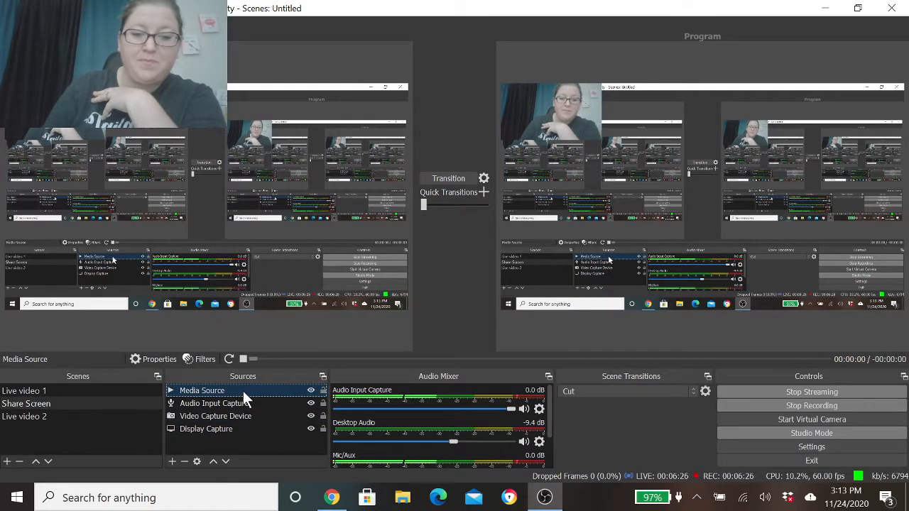
pyautogui.press('Delete')
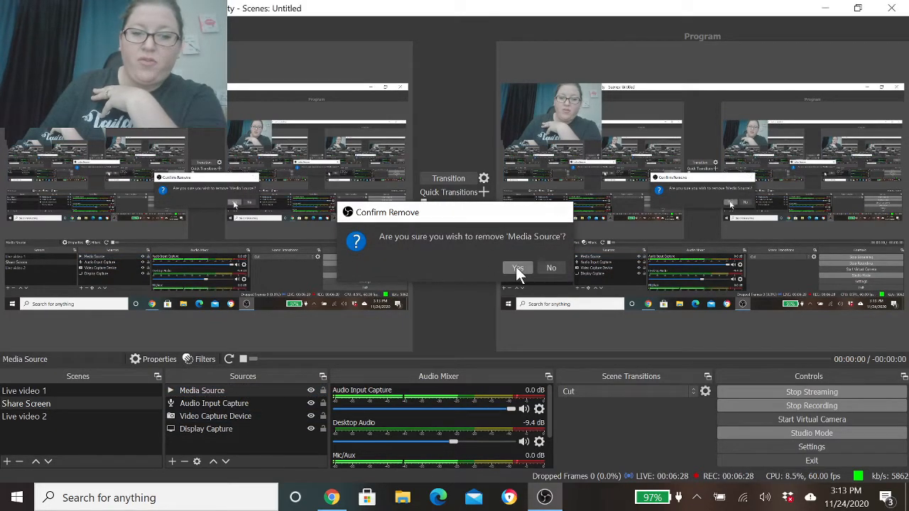
pyautogui.click(516, 266)
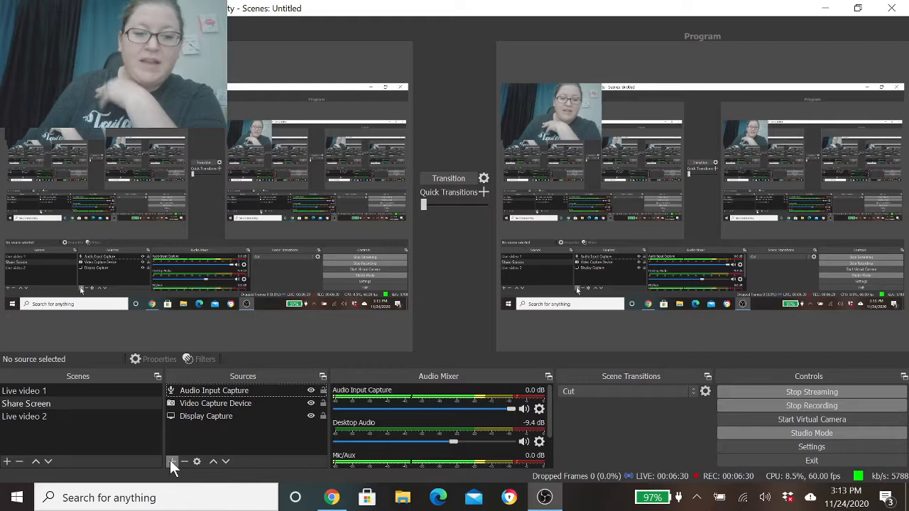
pyautogui.click(208, 418)
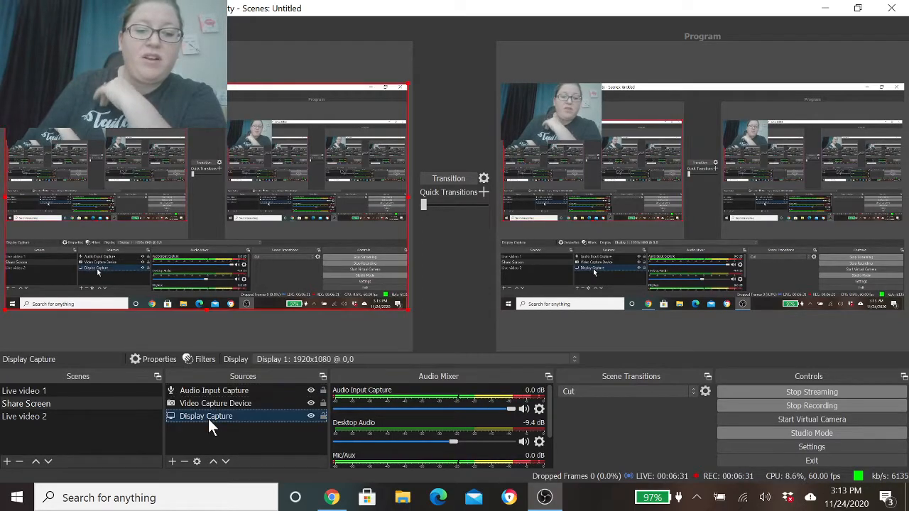
pyautogui.click(174, 461)
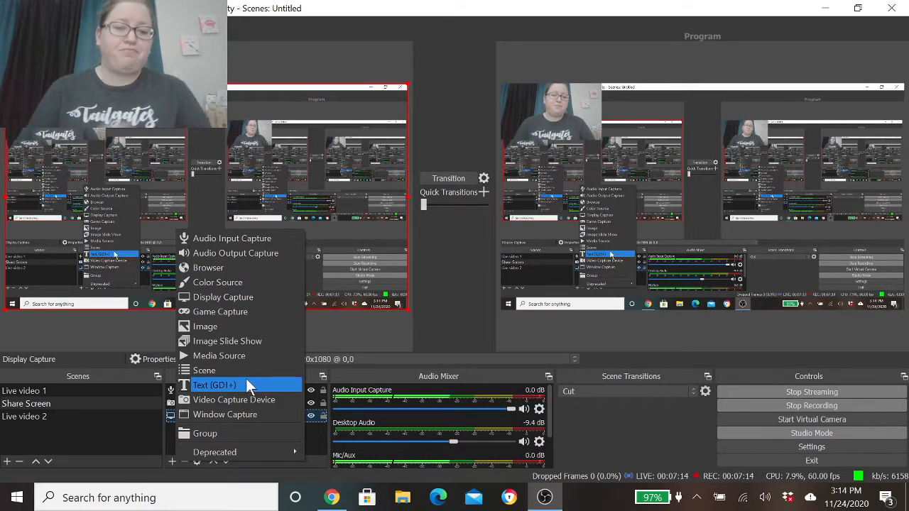
pyautogui.click(167, 439)
pyautogui.click(51, 418)
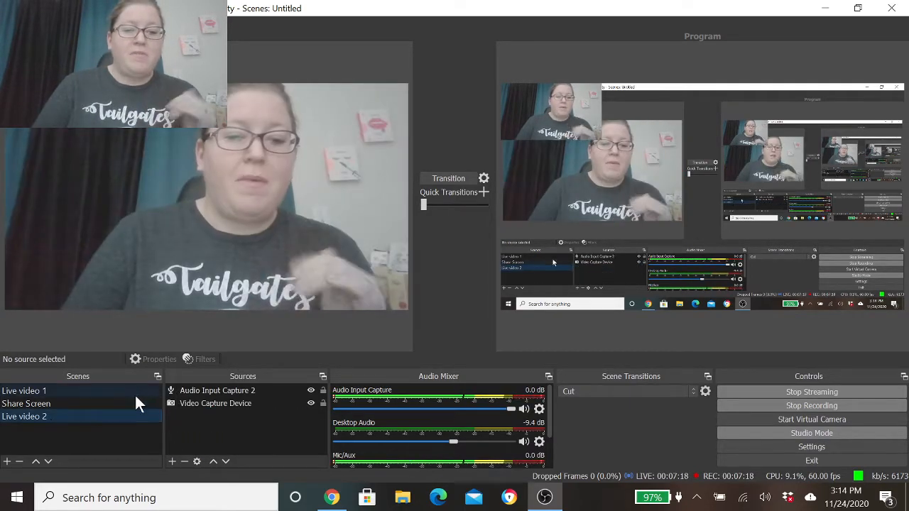
pyautogui.click(201, 392)
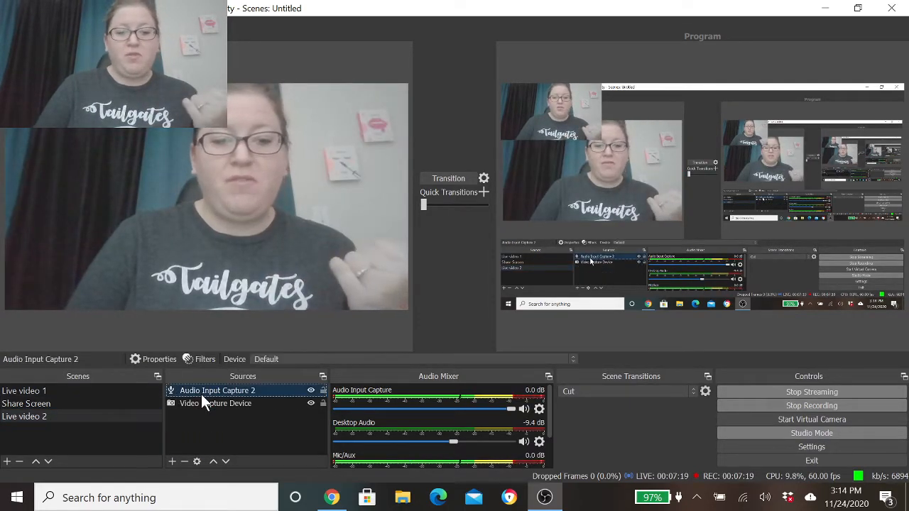
pyautogui.click(184, 463)
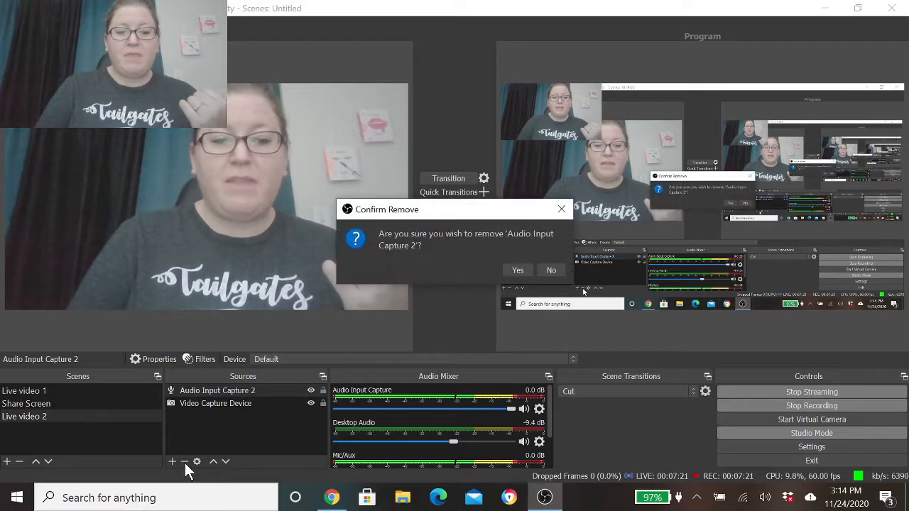
pyautogui.click(552, 271)
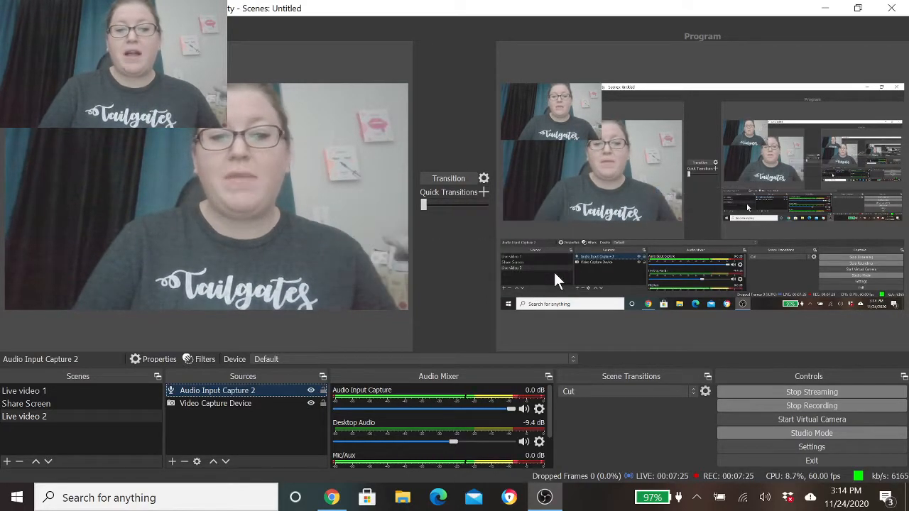
pyautogui.click(202, 431)
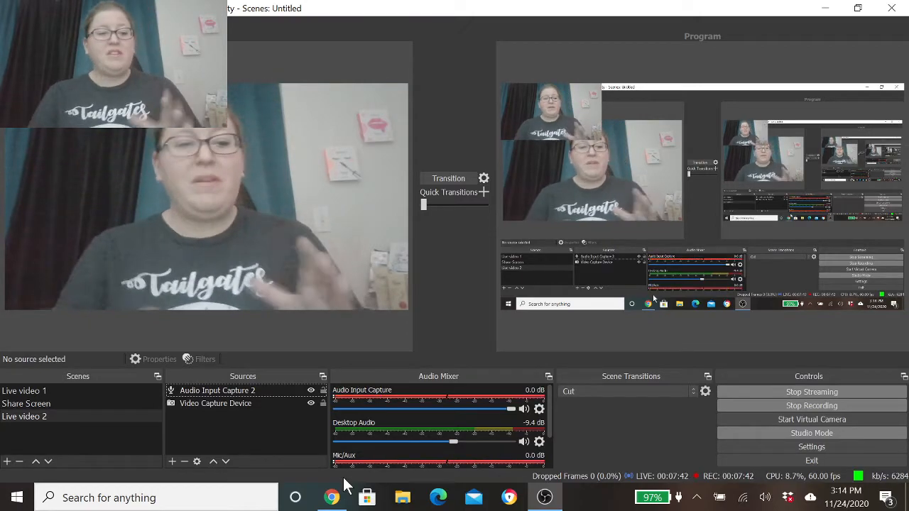
# - Review the Share Screen, Live video 1 and Live video 2 scenes and the source types that can be added to Live video 2
pyautogui.click(51, 403)
pyautogui.click(38, 389)
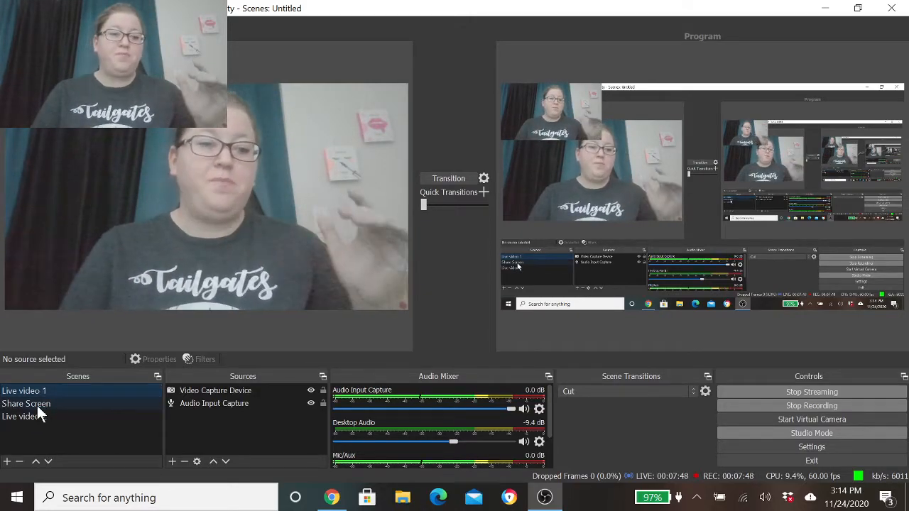
pyautogui.click(37, 405)
pyautogui.click(35, 415)
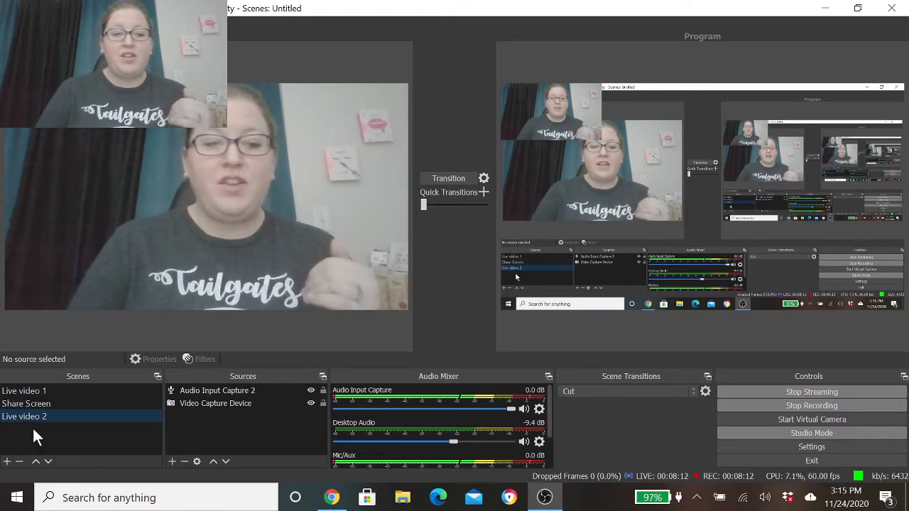
pyautogui.click(171, 461)
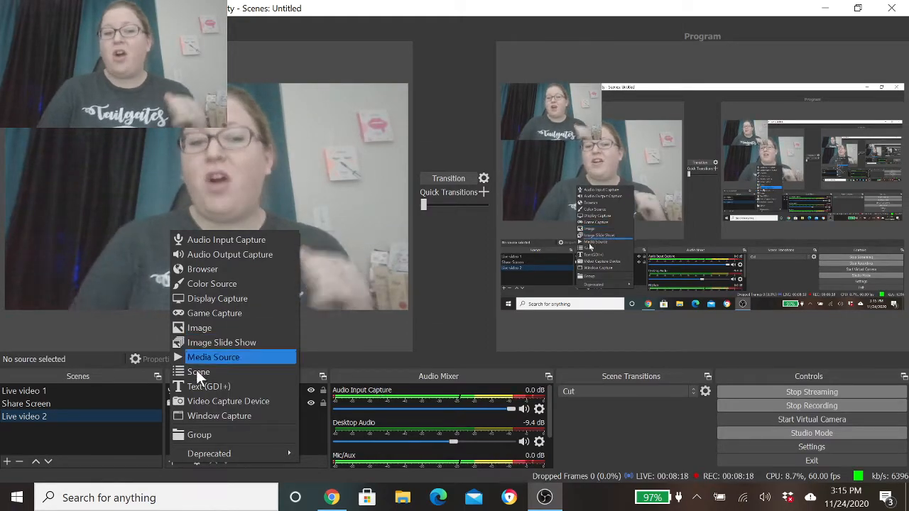
pyautogui.click(161, 468)
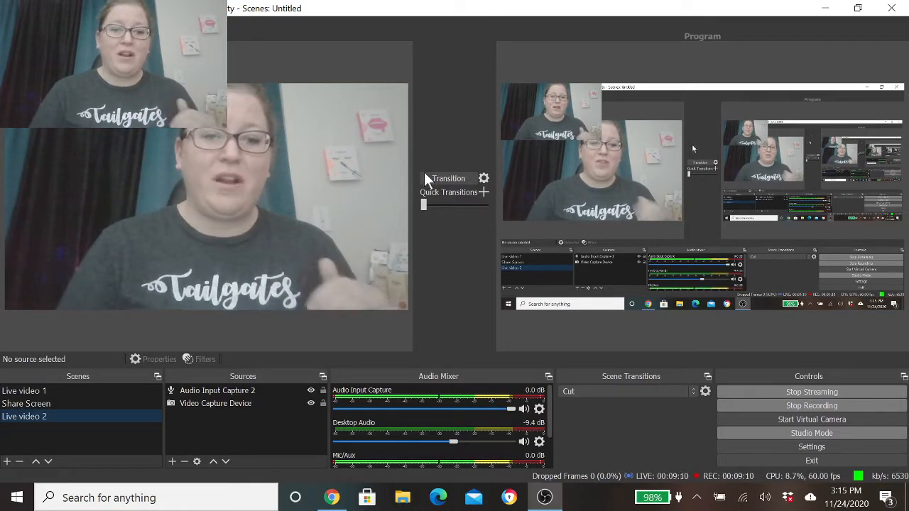
# - Add a new scene named "About Start Screne"
pyautogui.click(8, 462)
pyautogui.click(471, 267)
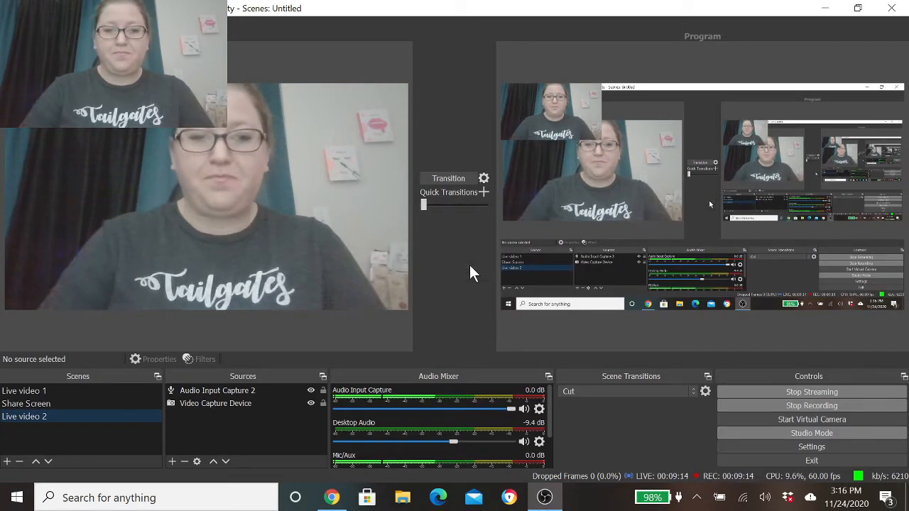
pyautogui.click(8, 462)
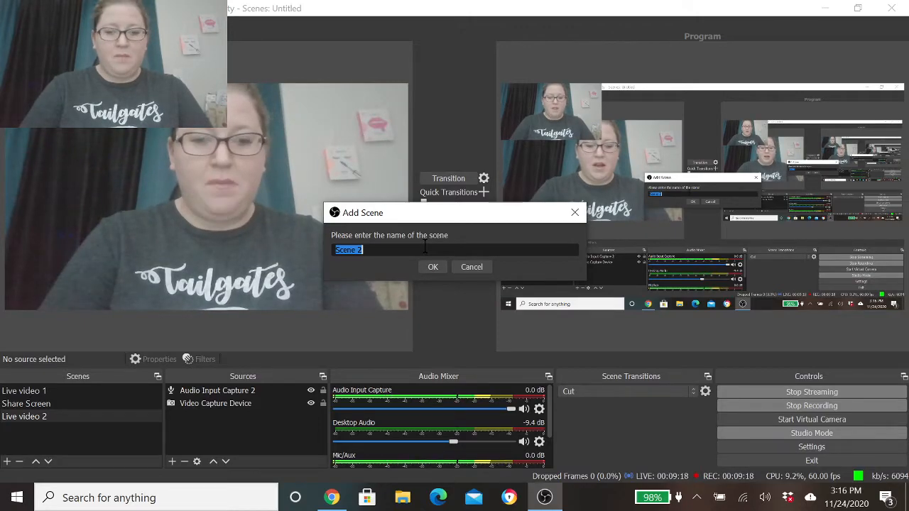
pyautogui.write('Thank')
pyautogui.press('BackSpace')
pyautogui.press('BackSpace')
pyautogui.press('BackSpace')
pyautogui.press('BackSpace')
pyautogui.press('BackSpace')
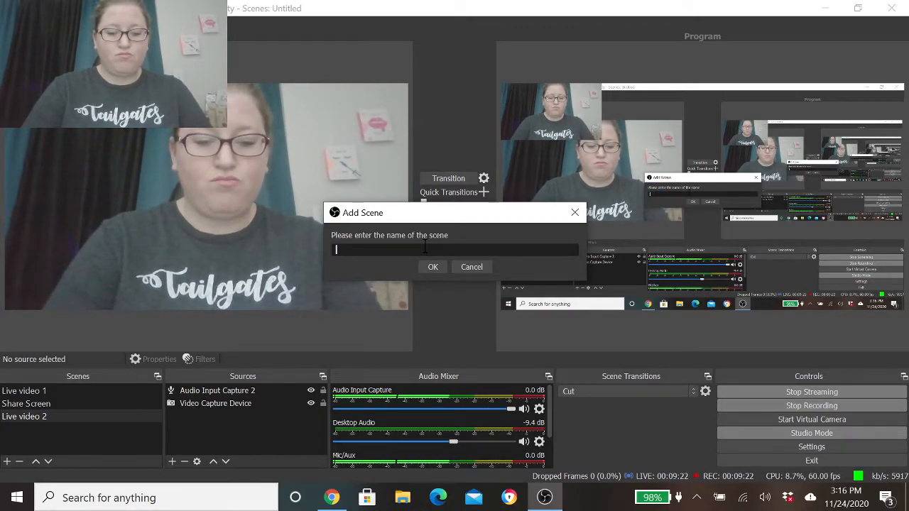
pyautogui.write('About Start Sc')
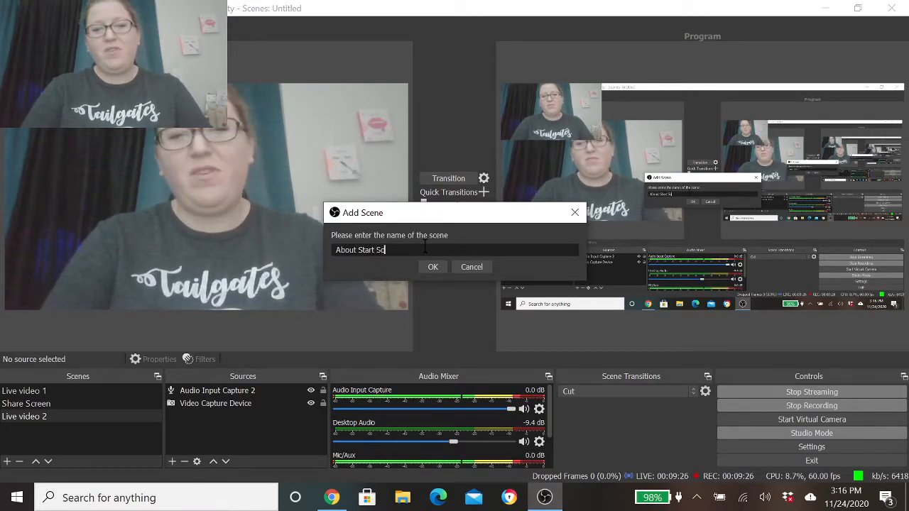
pyautogui.write('rene')
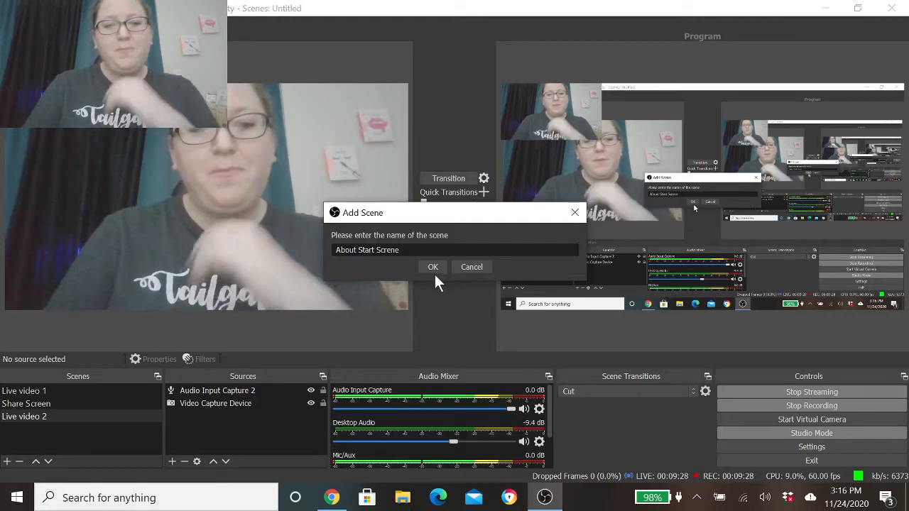
pyautogui.click(435, 267)
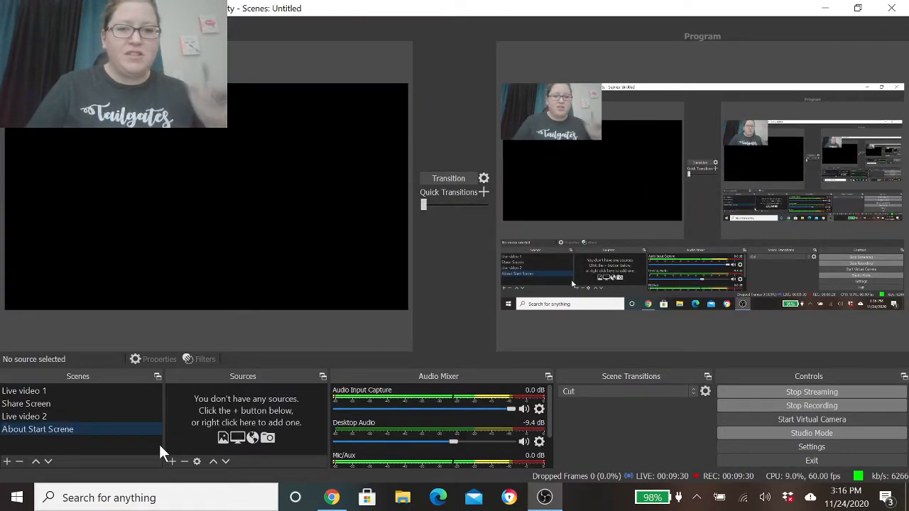
# - Add a new Image source to the About Start Screne scene using "Just for Men (2).jpg" from the Downloads folder
pyautogui.click(171, 460)
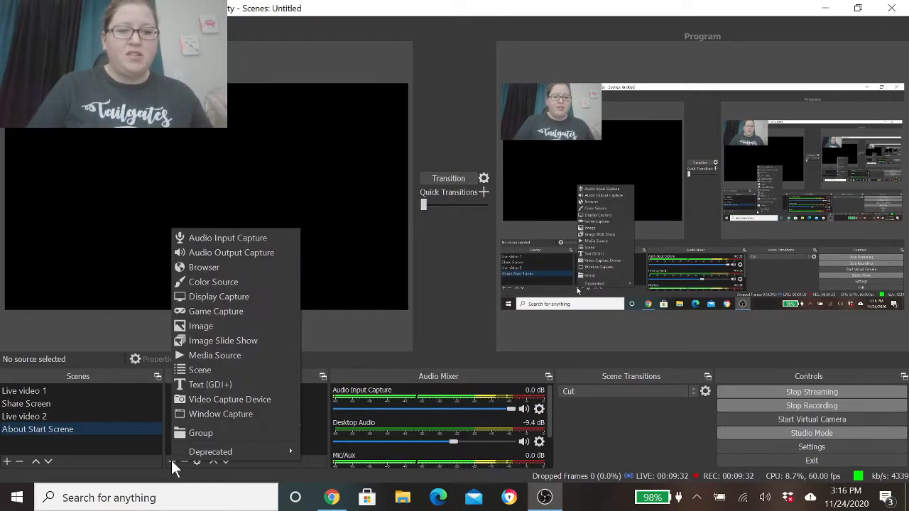
pyautogui.click(206, 328)
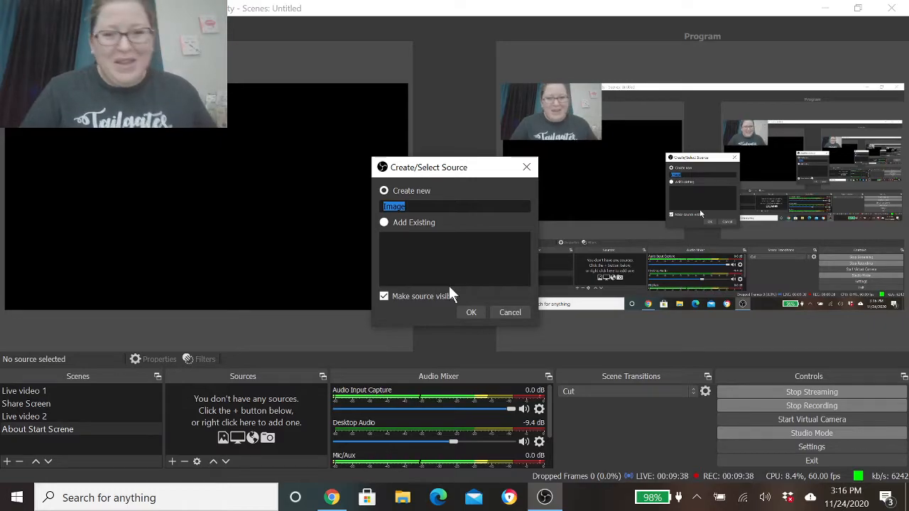
pyautogui.click(470, 310)
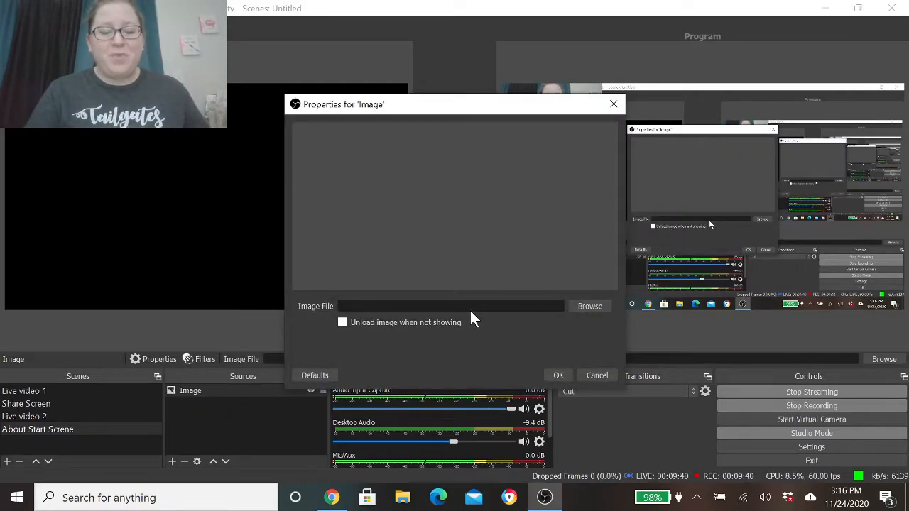
pyautogui.click(581, 306)
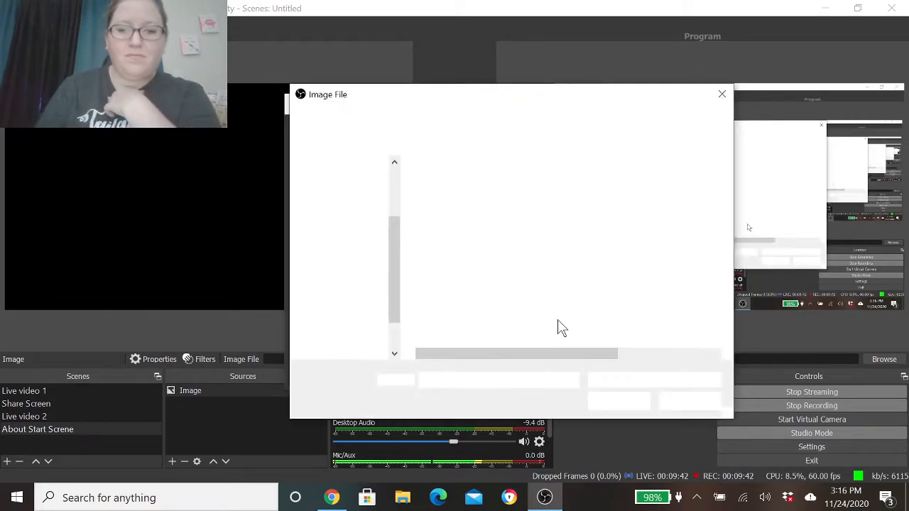
pyautogui.scroll(-3, 386, 298)
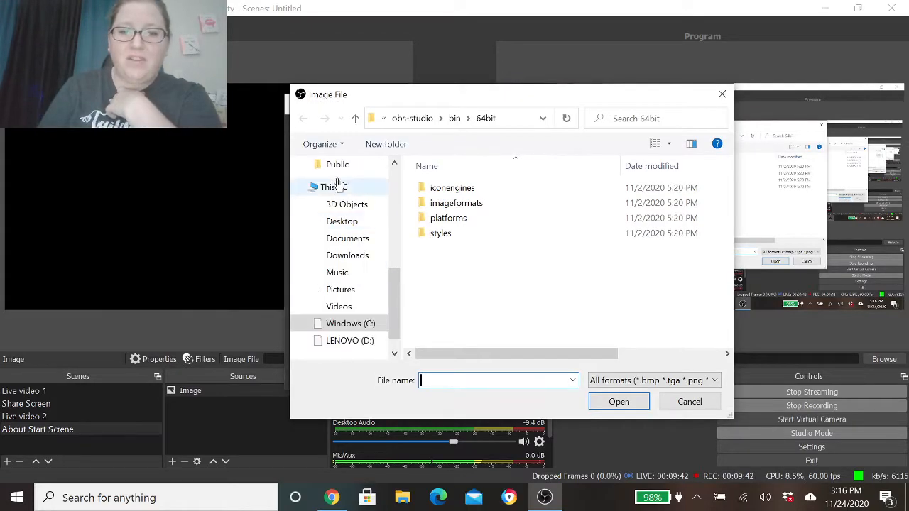
pyautogui.click(347, 256)
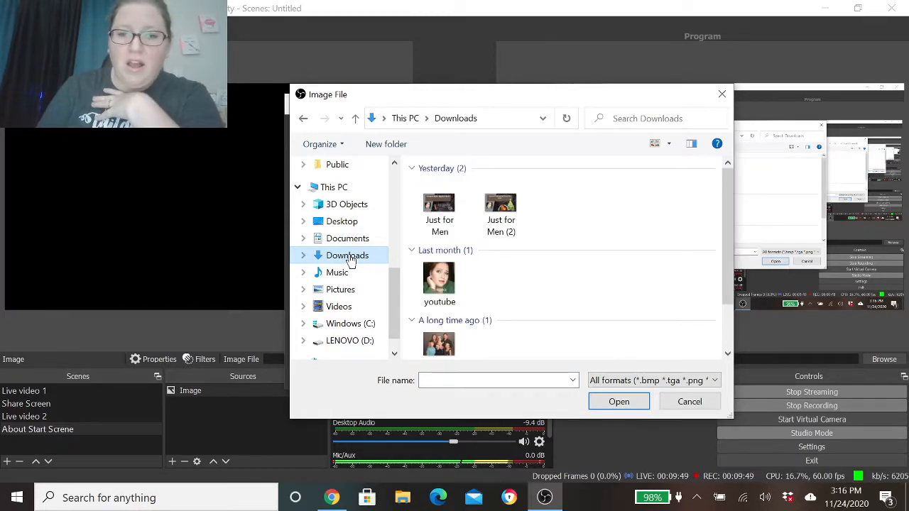
pyautogui.click(506, 208)
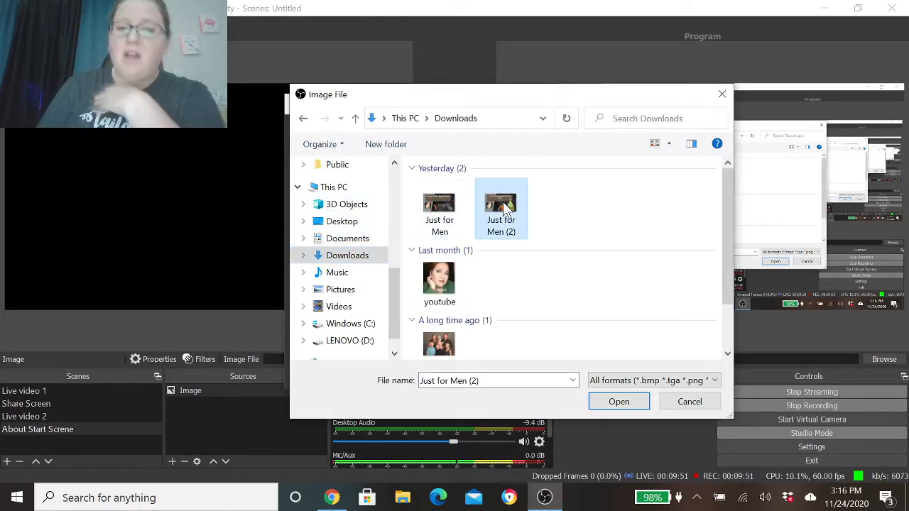
pyautogui.click(619, 402)
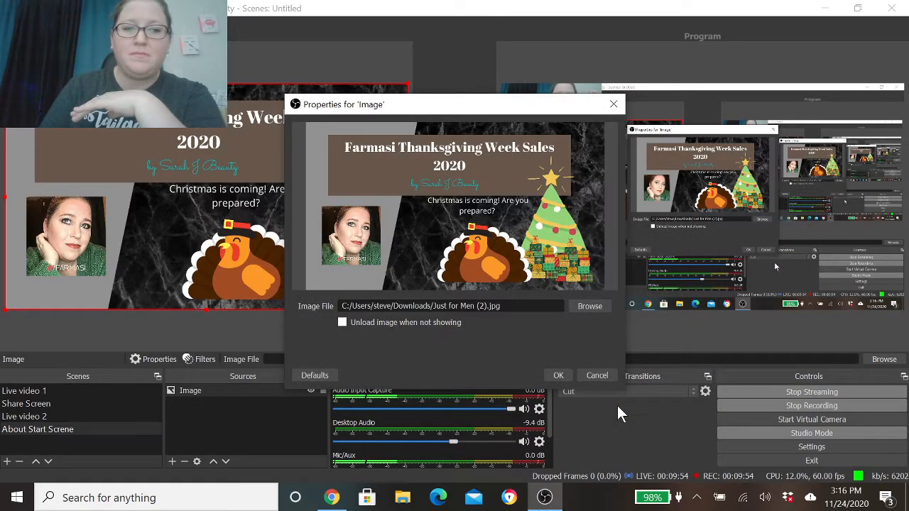
pyautogui.click(558, 376)
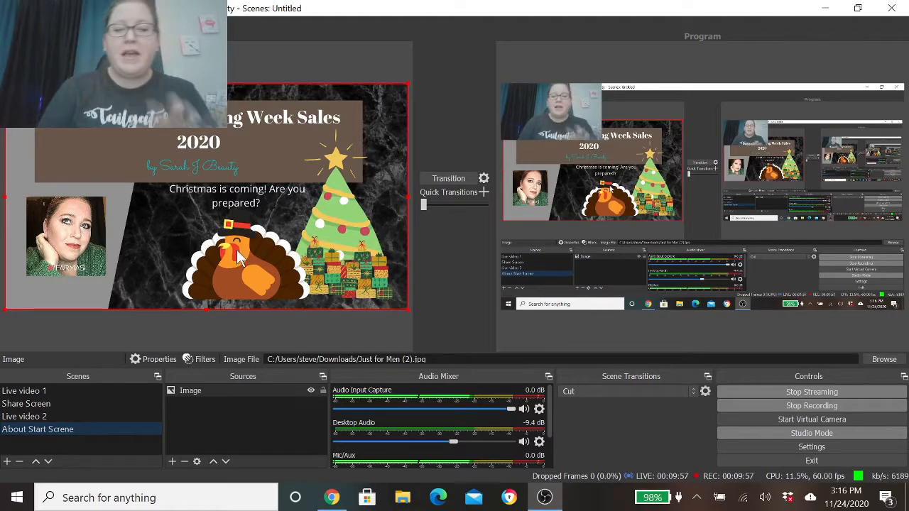
# - Add the existing Desktop Audio as an Audio Output Capture source in the About Start Screne scene
pyautogui.click(172, 462)
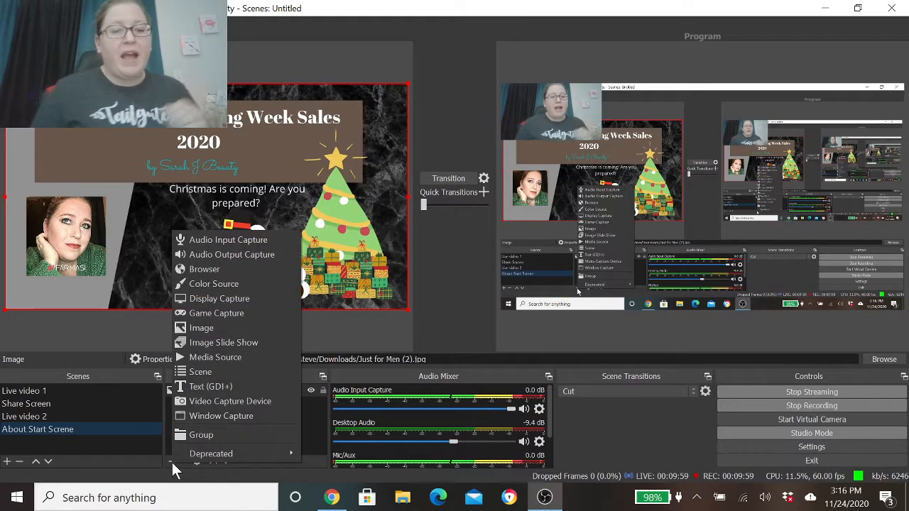
pyautogui.click(245, 253)
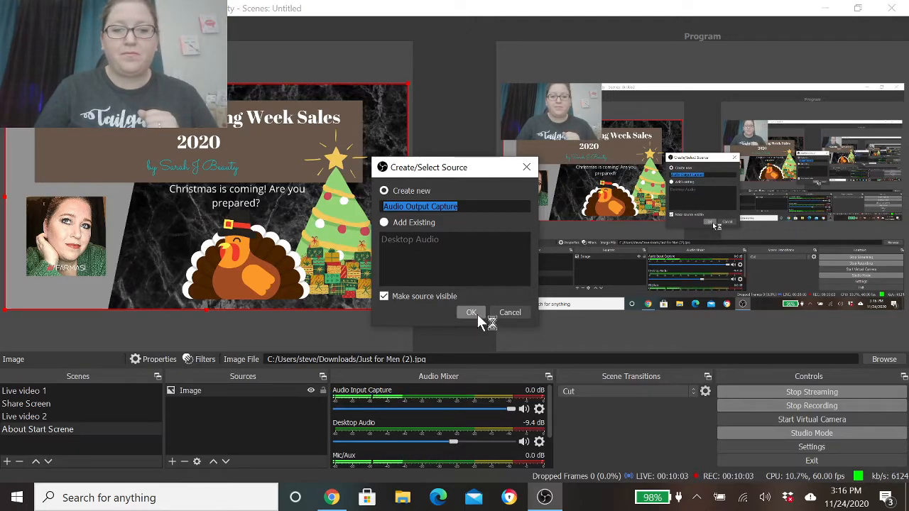
pyautogui.click(386, 225)
pyautogui.click(396, 240)
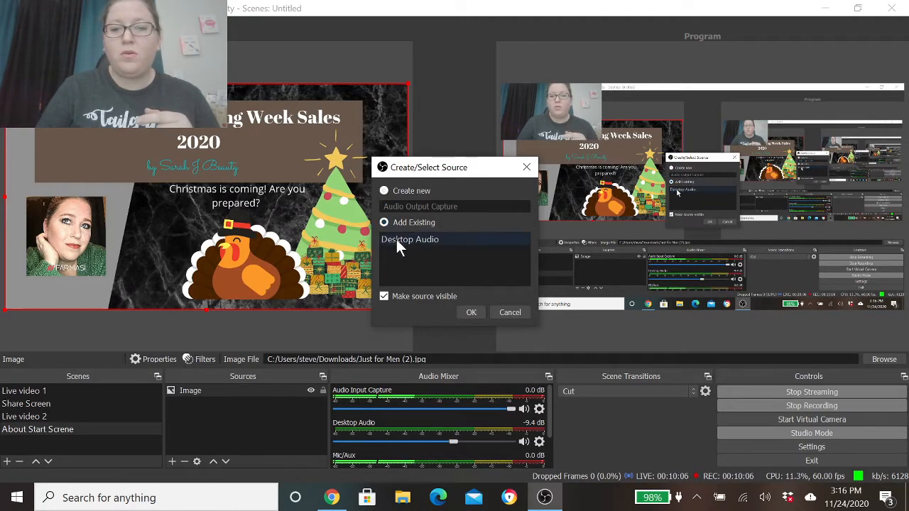
pyautogui.click(471, 312)
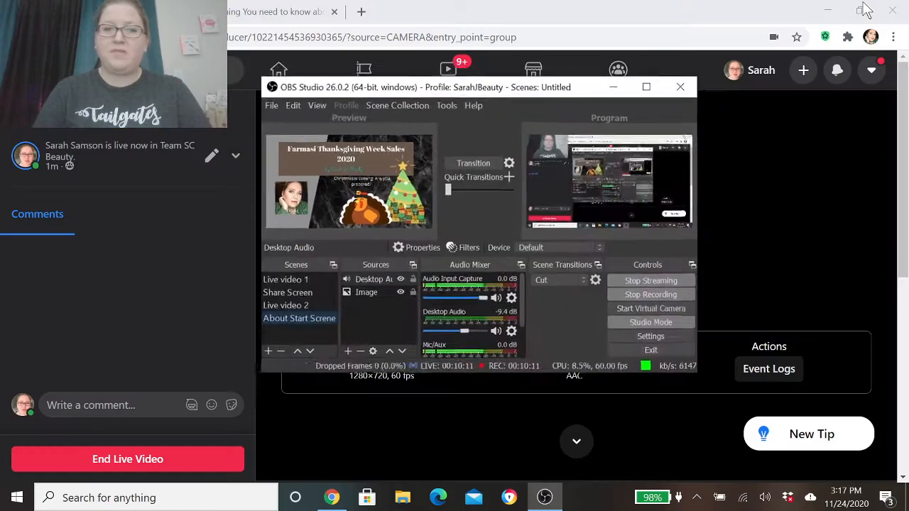
# - Switch to Chrome, search for "iheartradio.com - listen live" in a new tab, and close that tab
pyautogui.click(858, 8)
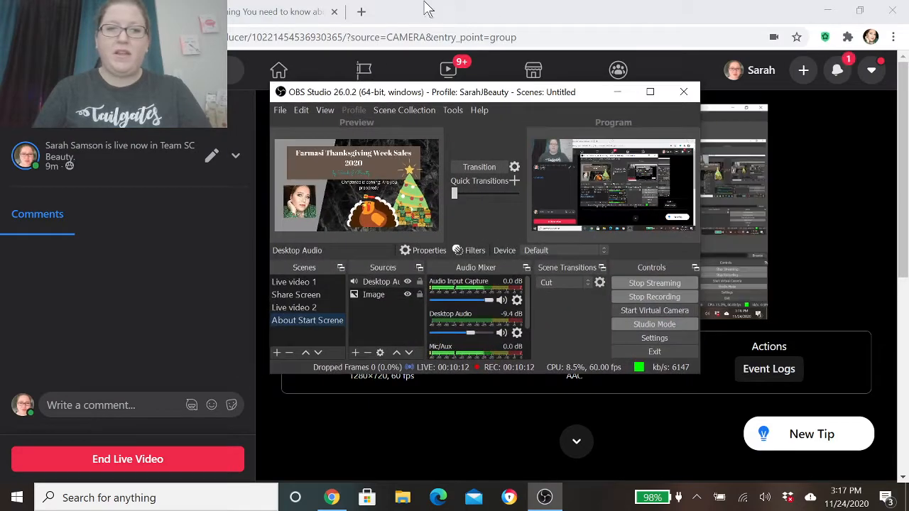
pyautogui.click(361, 11)
pyautogui.write('ihea')
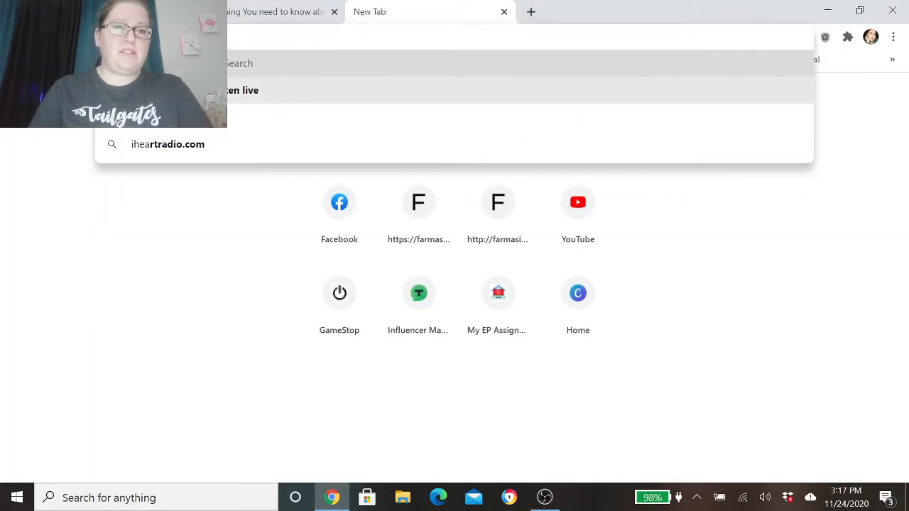
pyautogui.click(196, 90)
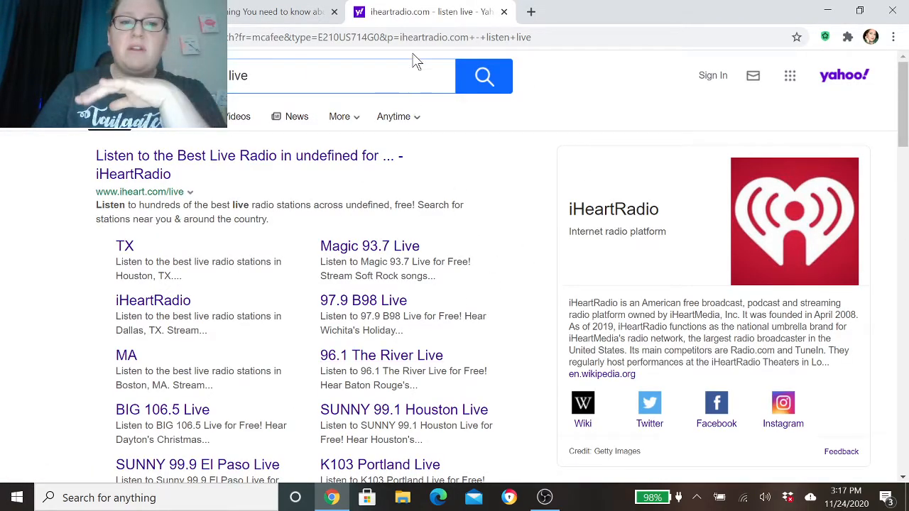
pyautogui.click(504, 12)
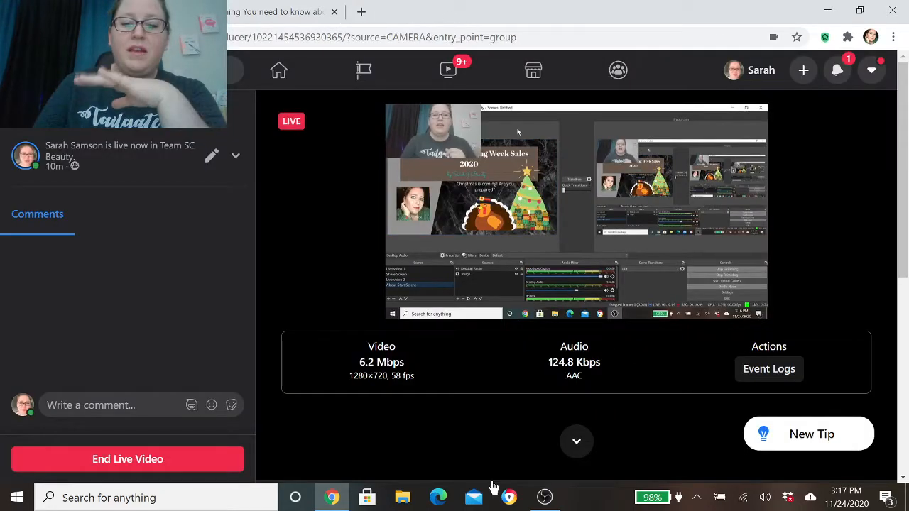
# - Switch back to OBS Studio in a maximized window and lower the Audio Input Capture volume to -inf dB
pyautogui.click(545, 497)
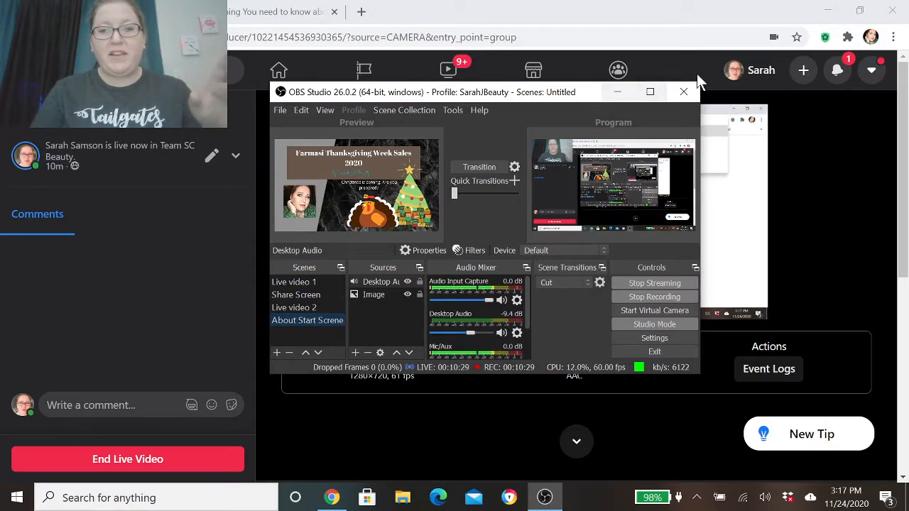
pyautogui.click(647, 92)
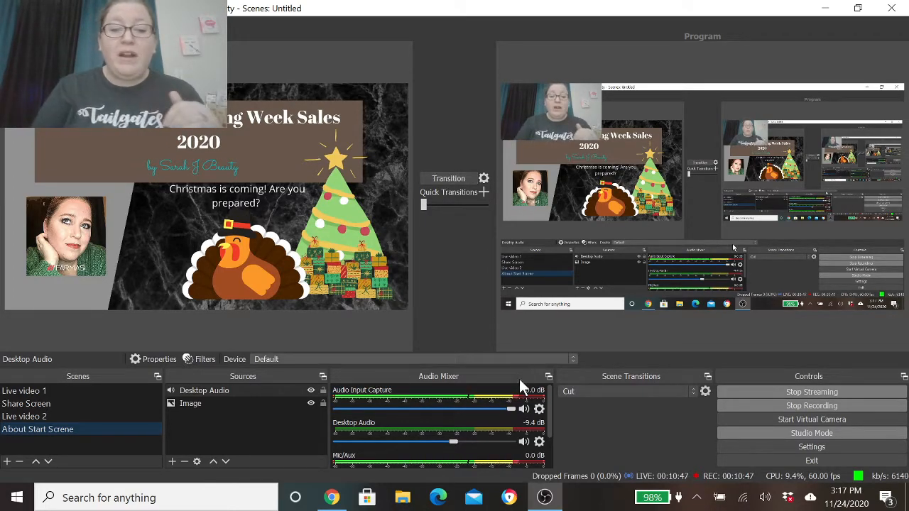
pyautogui.moveTo(511, 410); pyautogui.dragTo(346, 414)
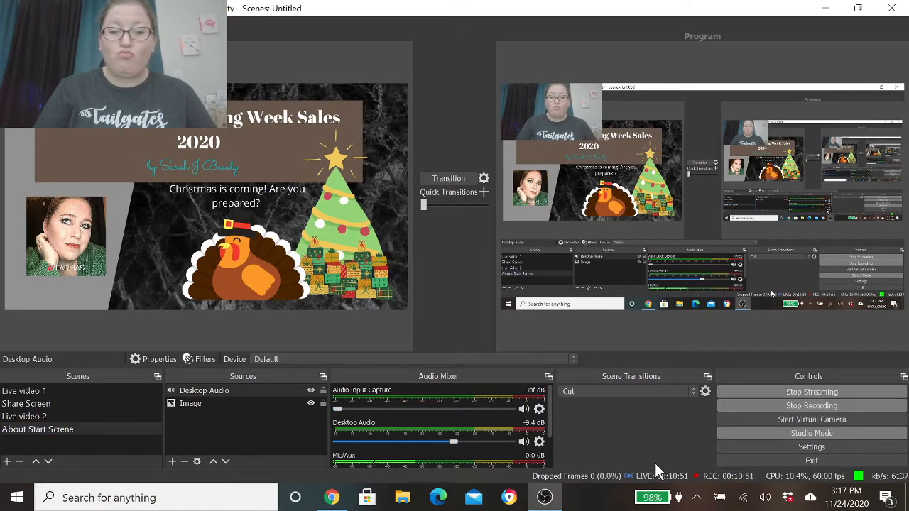
# - Lower the Mic/Aux volume to -inf dB, then restore both Mic/Aux and Audio Input Capture to 0.0 dB
pyautogui.scroll(-2, 547, 425)
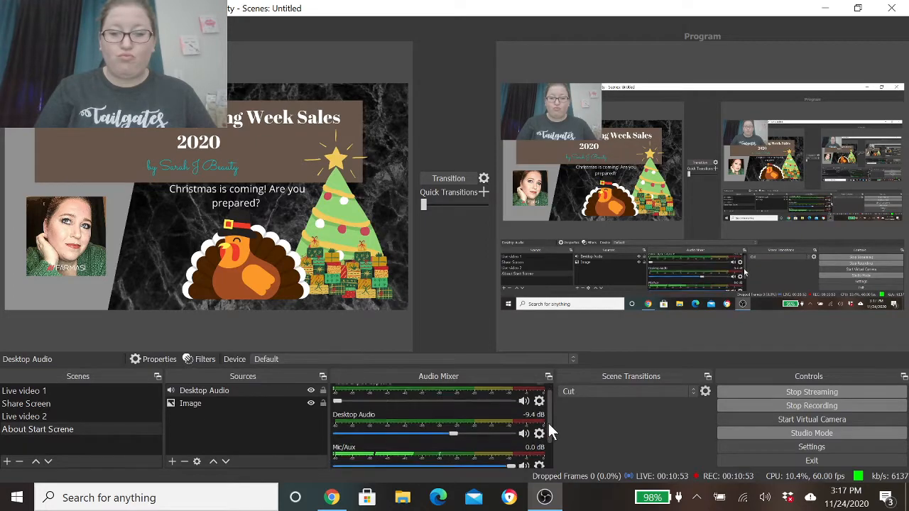
pyautogui.moveTo(516, 438); pyautogui.dragTo(327, 439)
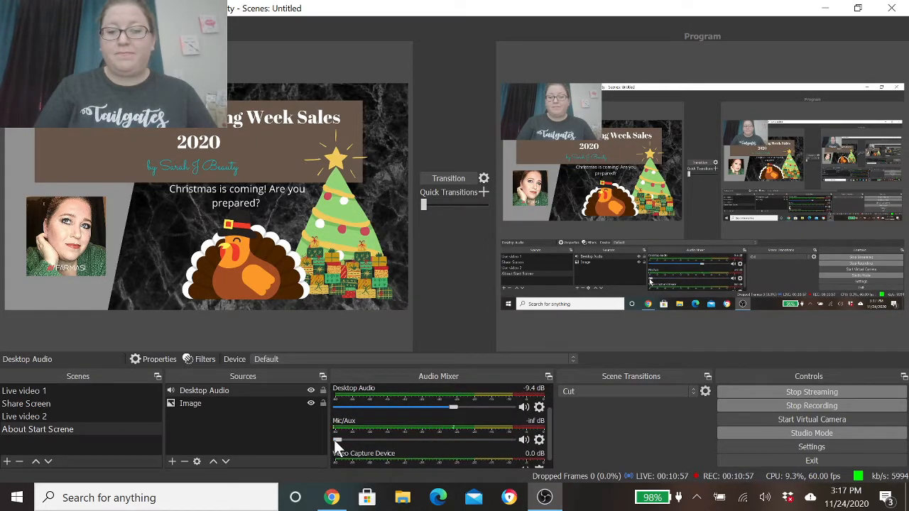
pyautogui.moveTo(340, 440); pyautogui.dragTo(539, 448)
pyautogui.scroll(2, 548, 446)
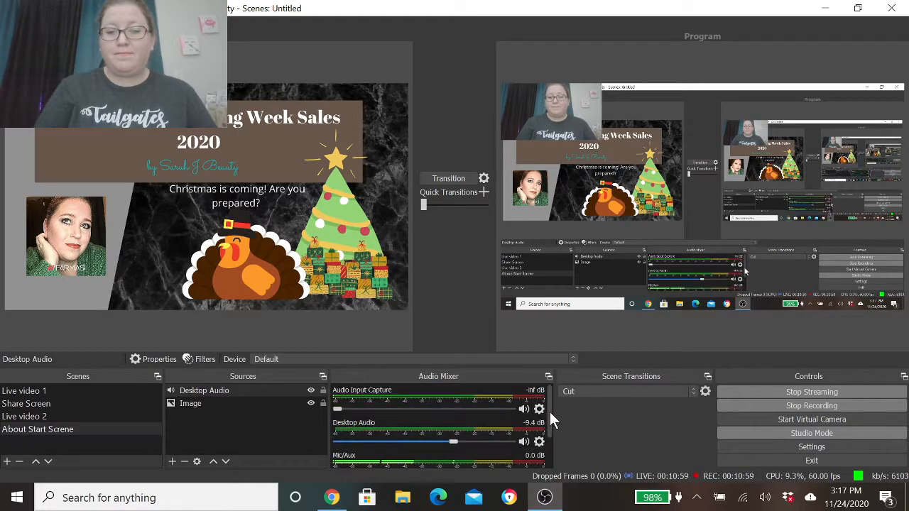
pyautogui.moveTo(335, 409); pyautogui.dragTo(545, 422)
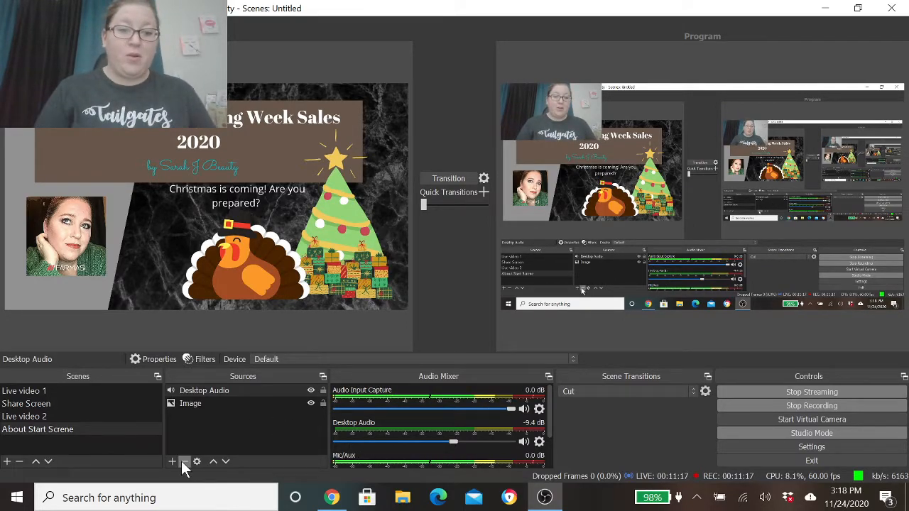
# - Remove the About Start Screne scene and switch the preview to the Share Screen scene
pyautogui.press('Delete')
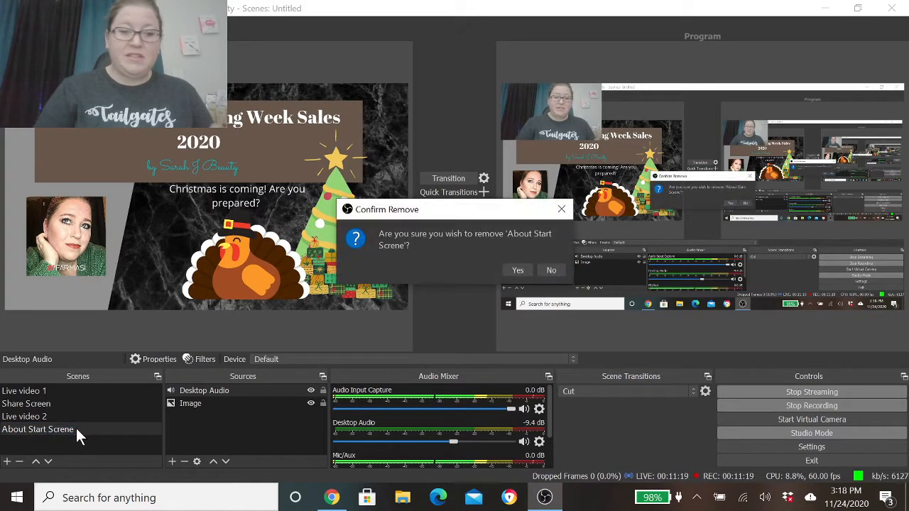
pyautogui.click(514, 270)
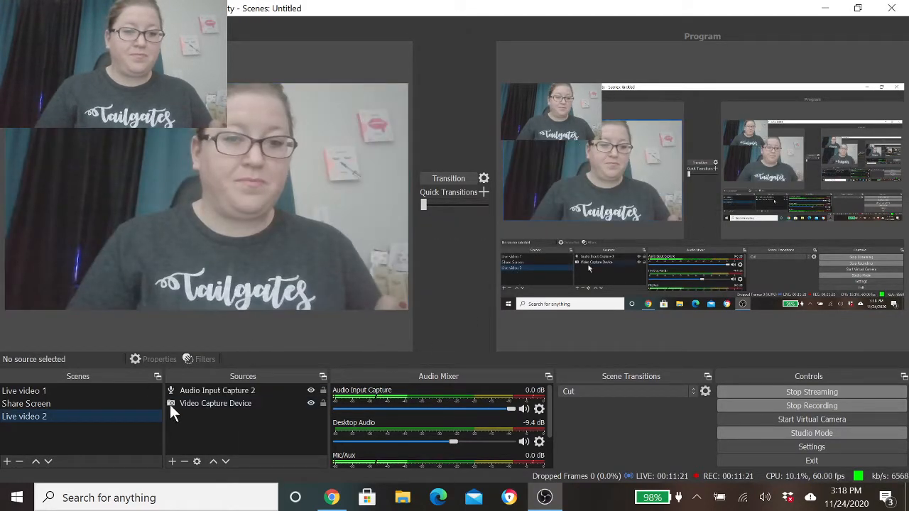
pyautogui.click(66, 403)
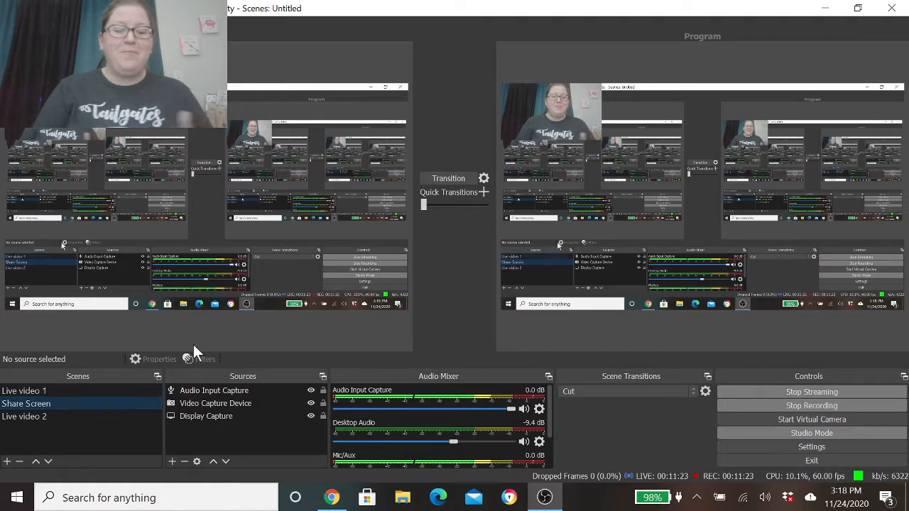
# - Minimize OBS Studio to view the Facebook live page, then reopen it as a smaller window and reposition it over the page
pyautogui.click(827, 13)
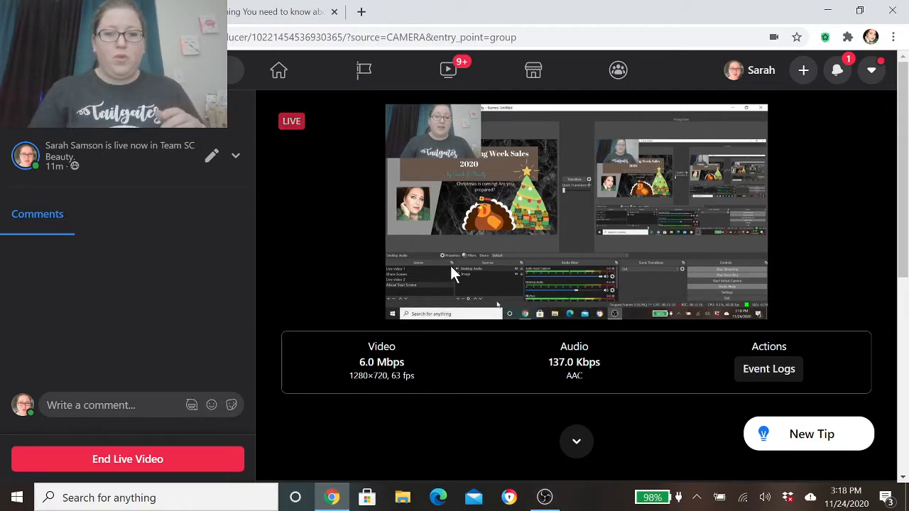
pyautogui.click(543, 499)
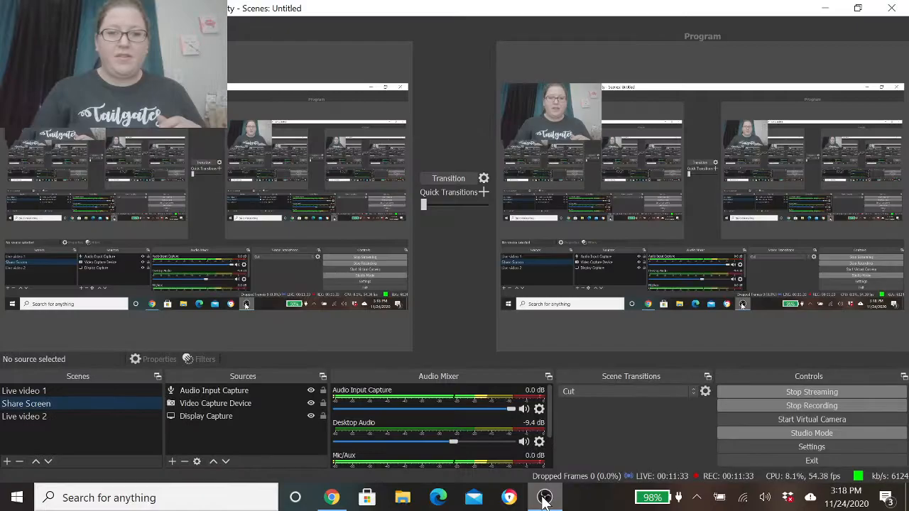
pyautogui.click(857, 9)
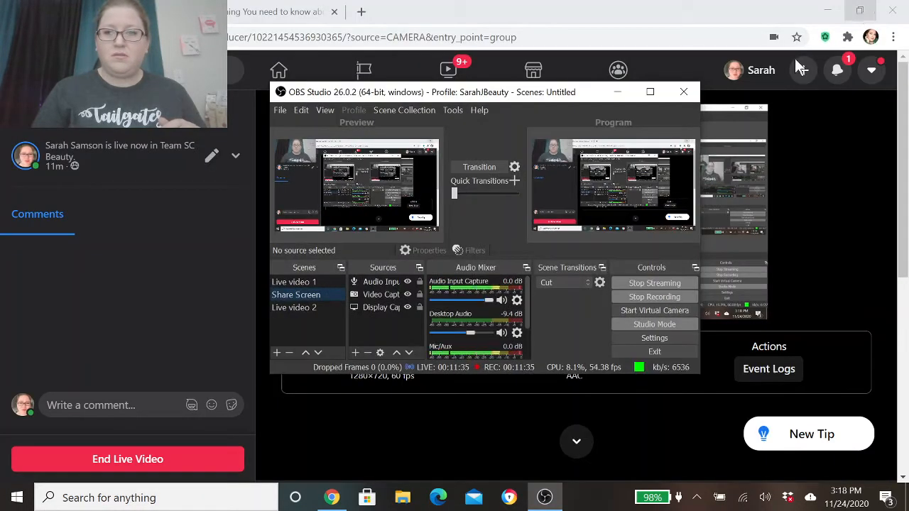
pyautogui.moveTo(572, 92); pyautogui.dragTo(645, 94)
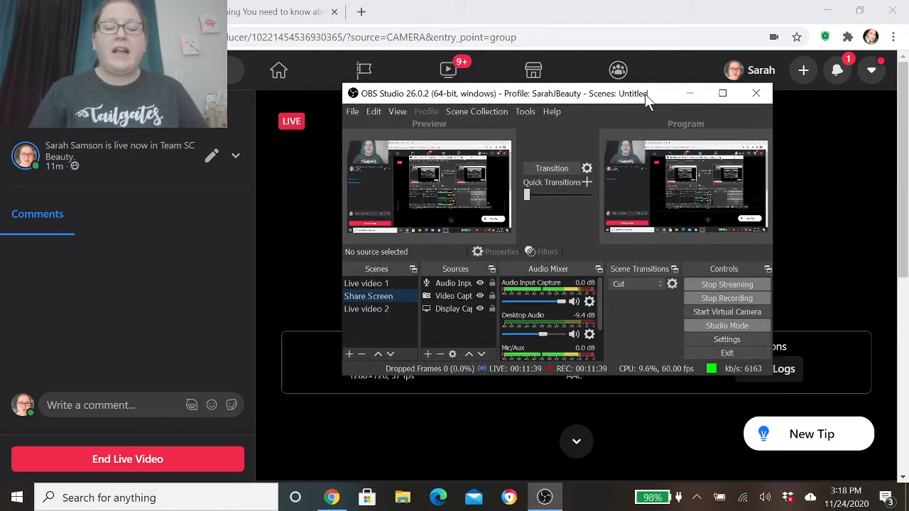
# - Minimize OBS Studio to show the browser, reopen and maximize it, and return it to the smaller window
pyautogui.click(691, 93)
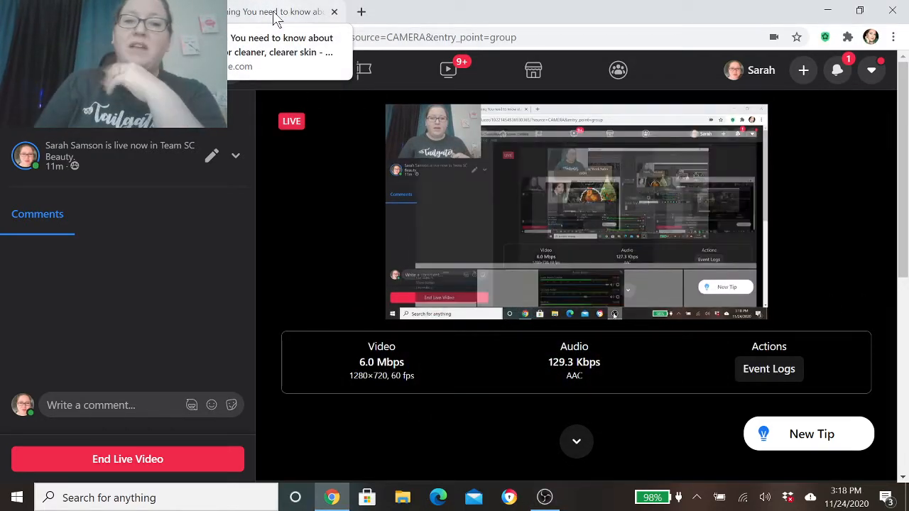
pyautogui.click(544, 497)
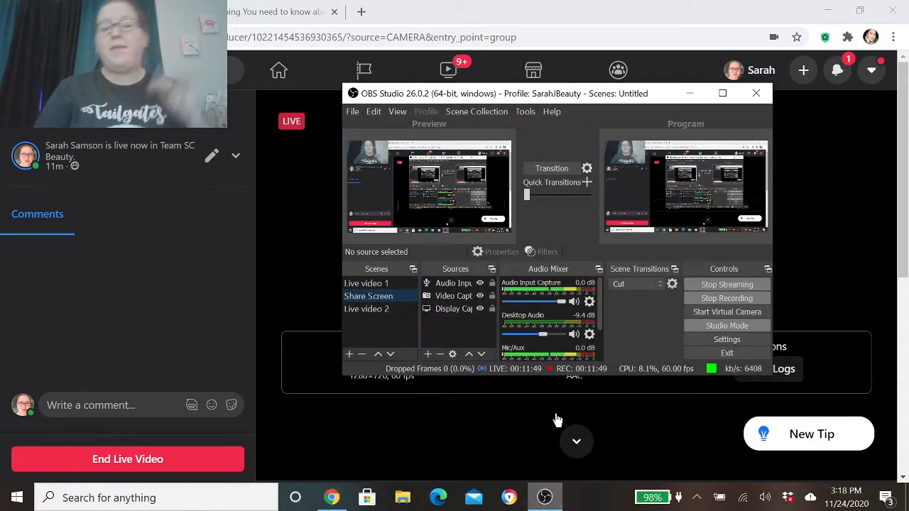
pyautogui.click(722, 93)
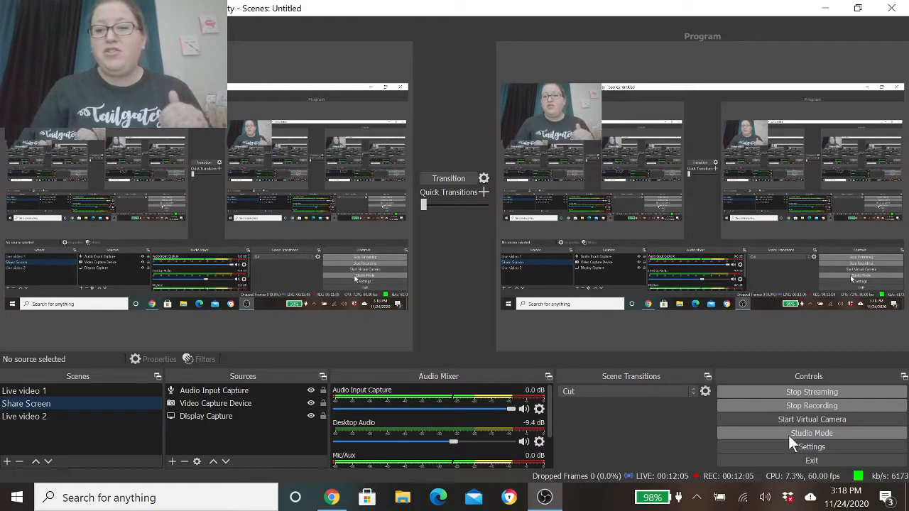
pyautogui.click(859, 12)
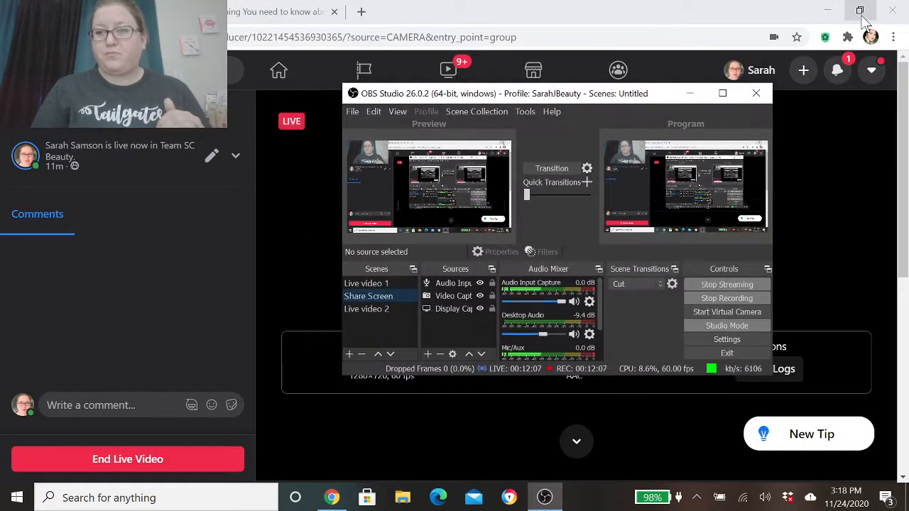
# - Switch to the Facebook live page in Chrome, dismiss the Add Graphics prompt, and copy the stream key from Live Stream Setup
pyautogui.click(906, 160)
pyautogui.moveTo(906, 159); pyautogui.dragTo(906, 334)
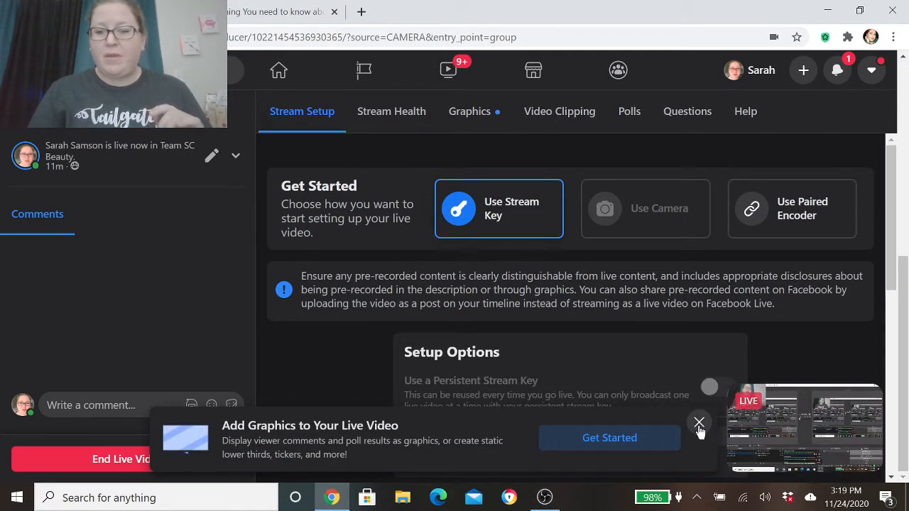
pyautogui.click(698, 425)
pyautogui.click(699, 424)
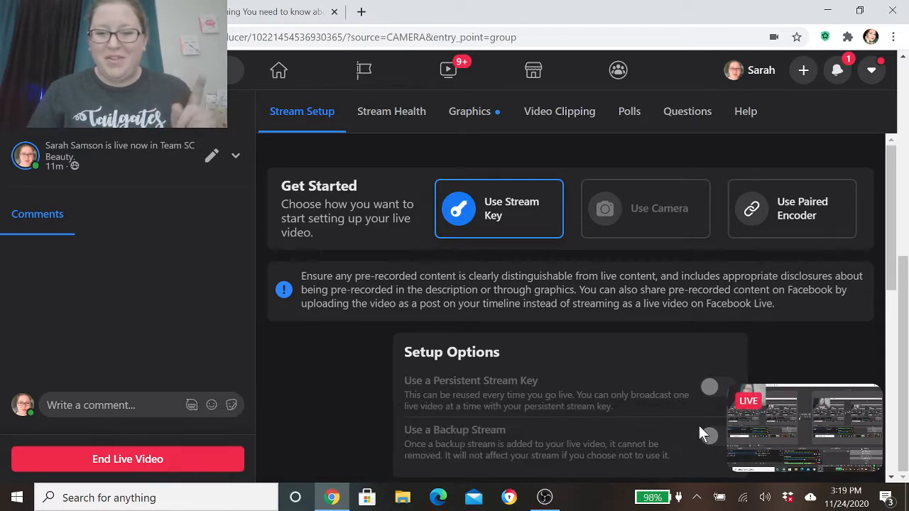
pyautogui.moveTo(894, 241); pyautogui.dragTo(900, 430)
pyautogui.click(717, 354)
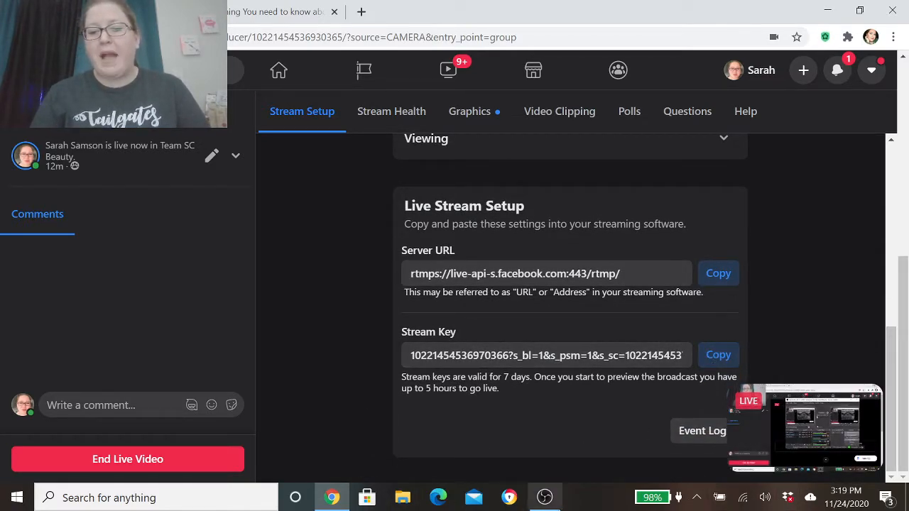
# - Switch to OBS Studio, examine the Stream settings for the service, server and stream key, and close the settings
pyautogui.click(547, 498)
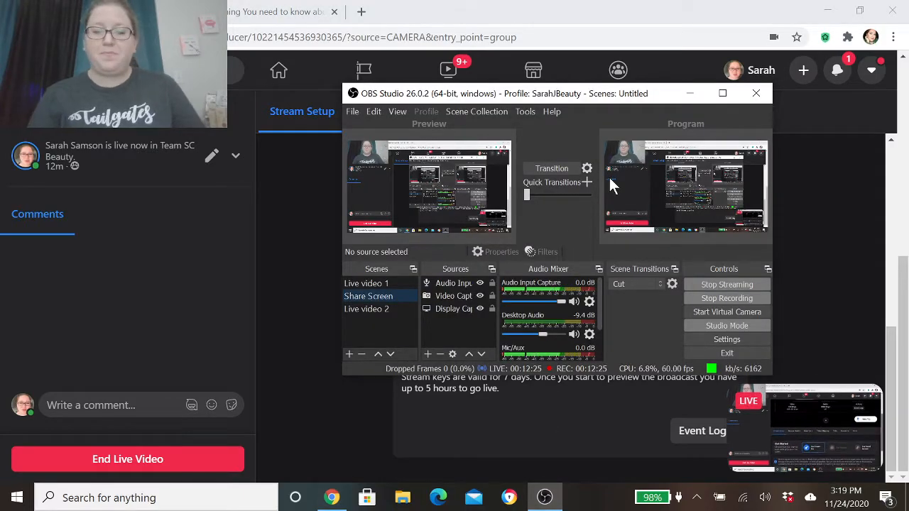
pyautogui.click(725, 338)
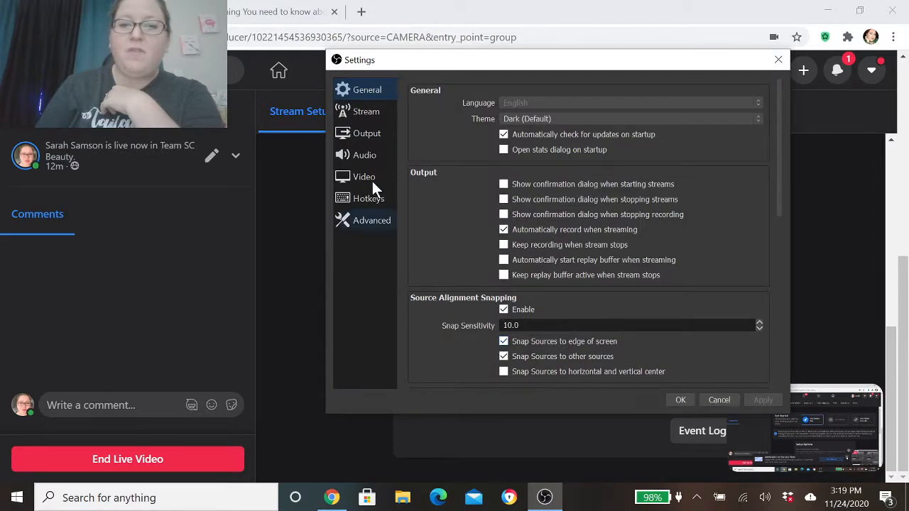
pyautogui.click(374, 110)
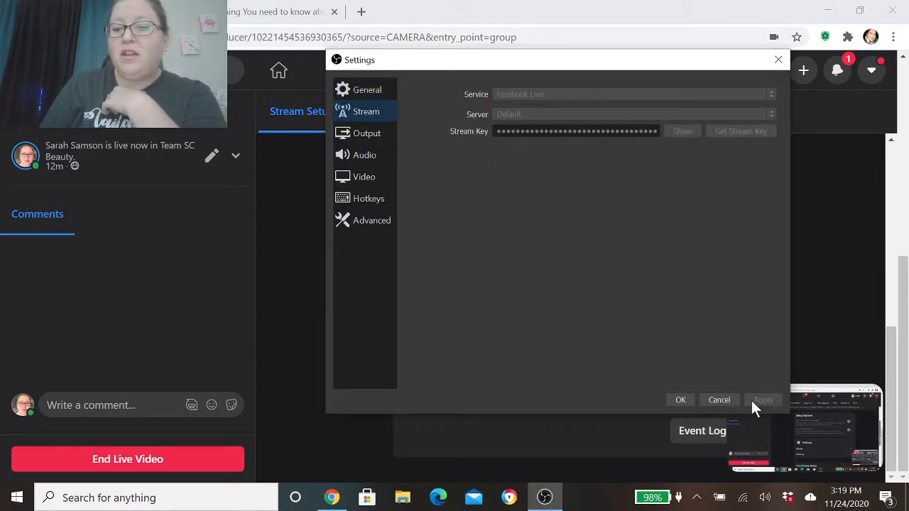
pyautogui.click(680, 401)
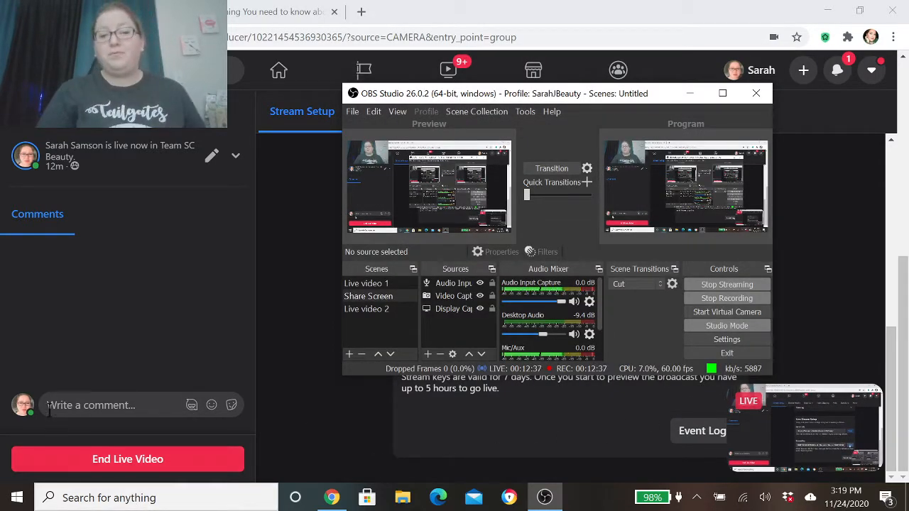
# - Return to the Facebook live page in Chrome and view the live video preview above the stream setup
pyautogui.click(66, 499)
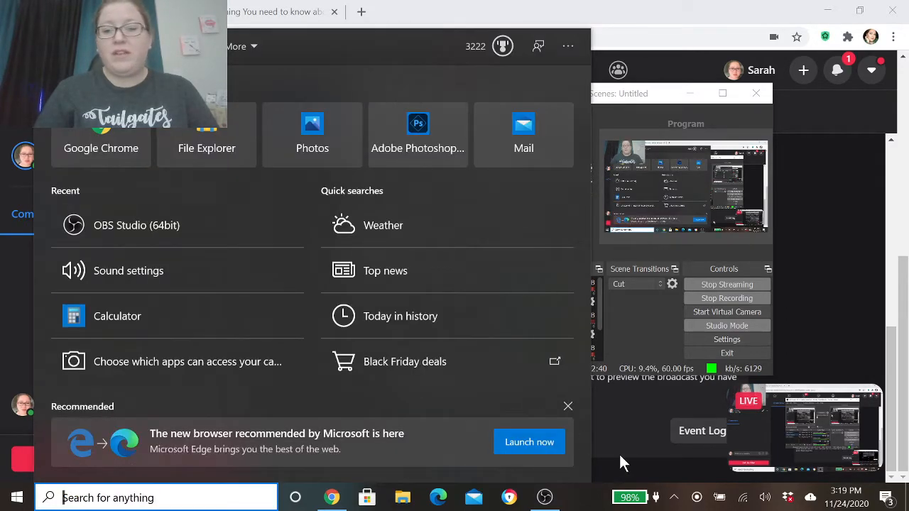
pyautogui.click(620, 461)
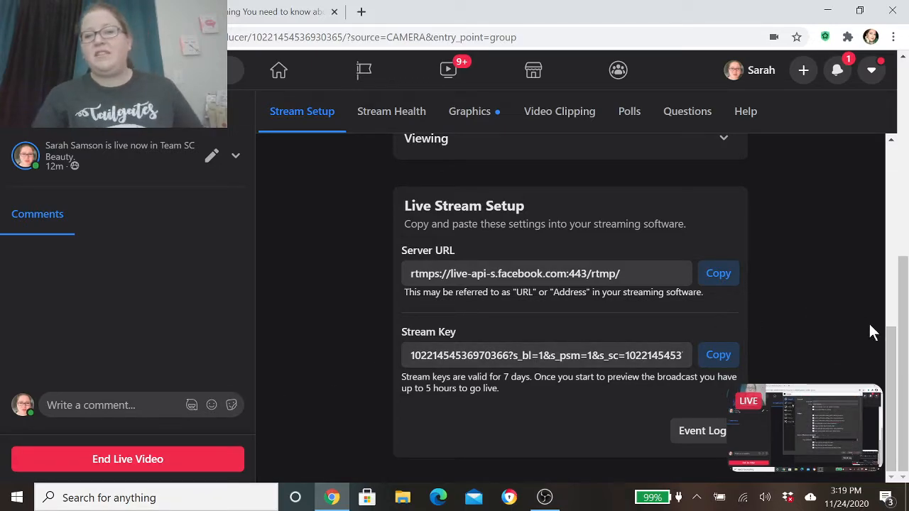
pyautogui.moveTo(905, 376); pyautogui.dragTo(905, 110)
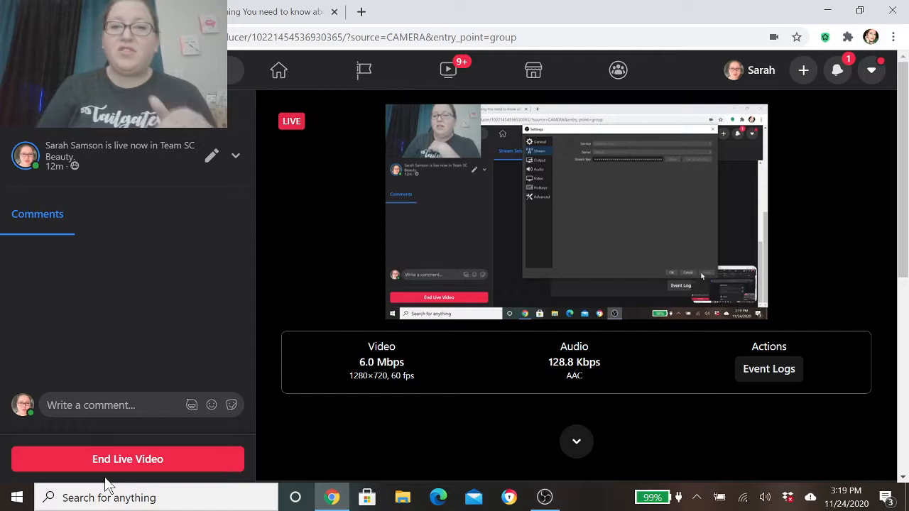
# - Switch to OBS Studio, show the folder of saved recordings, and close the folder window
pyautogui.click(552, 500)
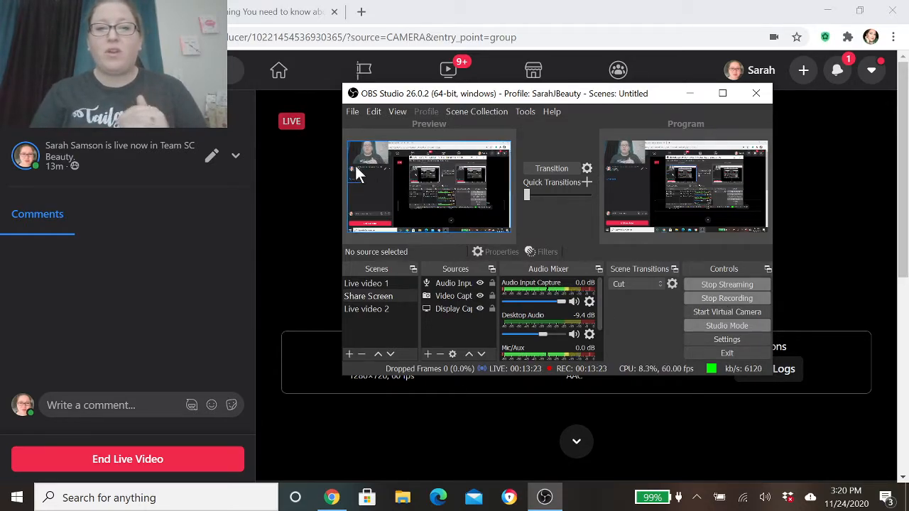
pyautogui.click(353, 116)
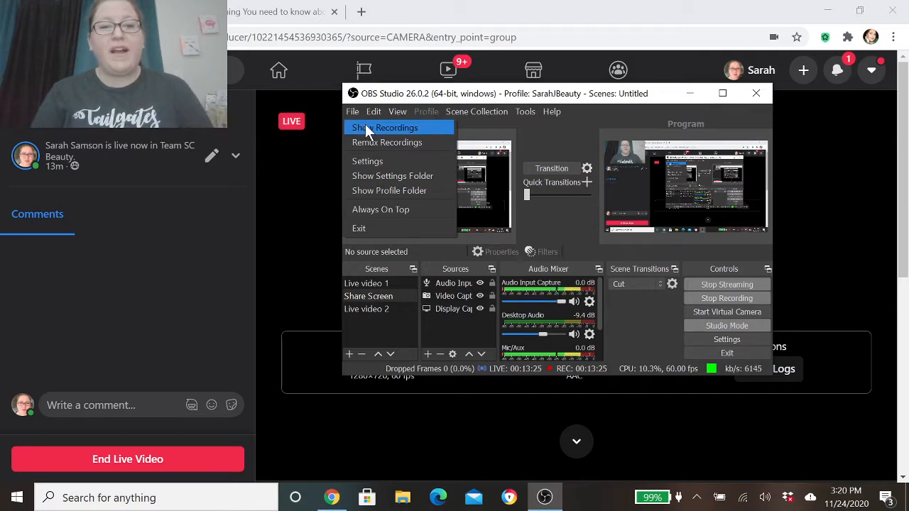
pyautogui.click(364, 124)
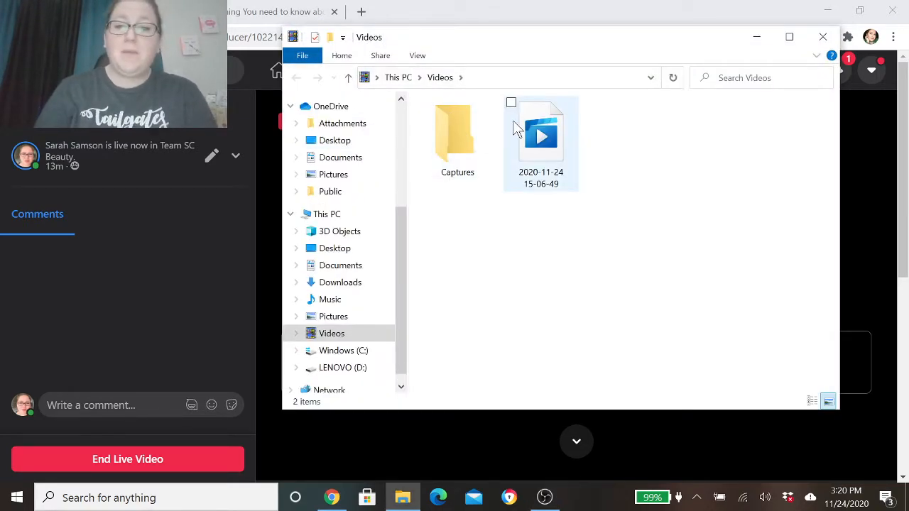
pyautogui.click(822, 38)
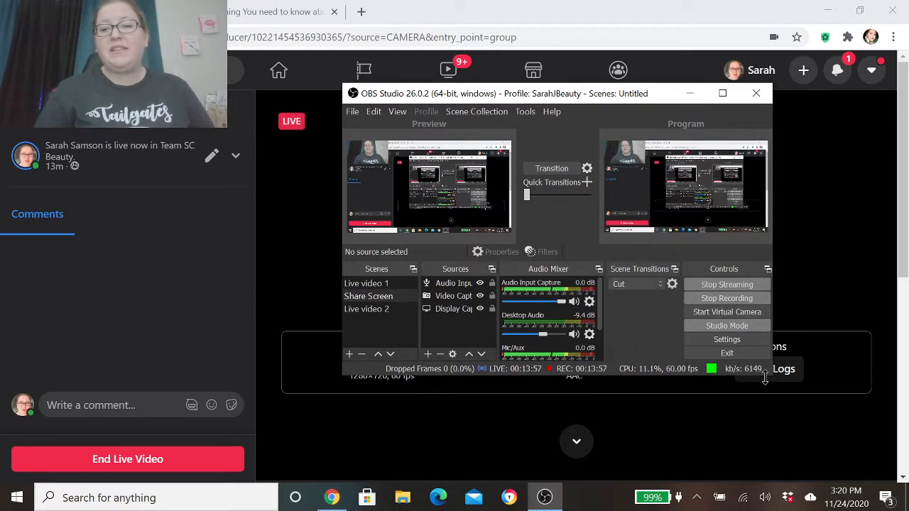
# - Review the General settings in OBS Studio, including the automatic recording option, and close the settings
pyautogui.click(735, 339)
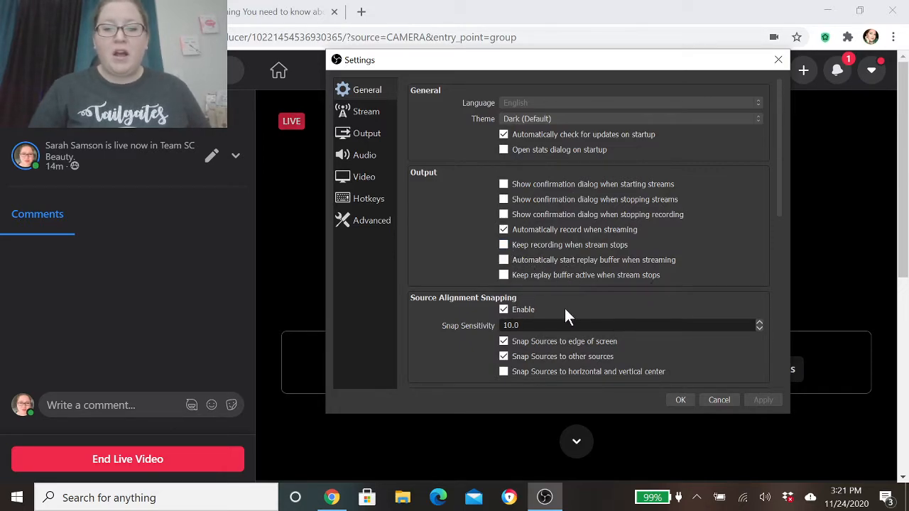
pyautogui.moveTo(779, 168); pyautogui.dragTo(780, 293)
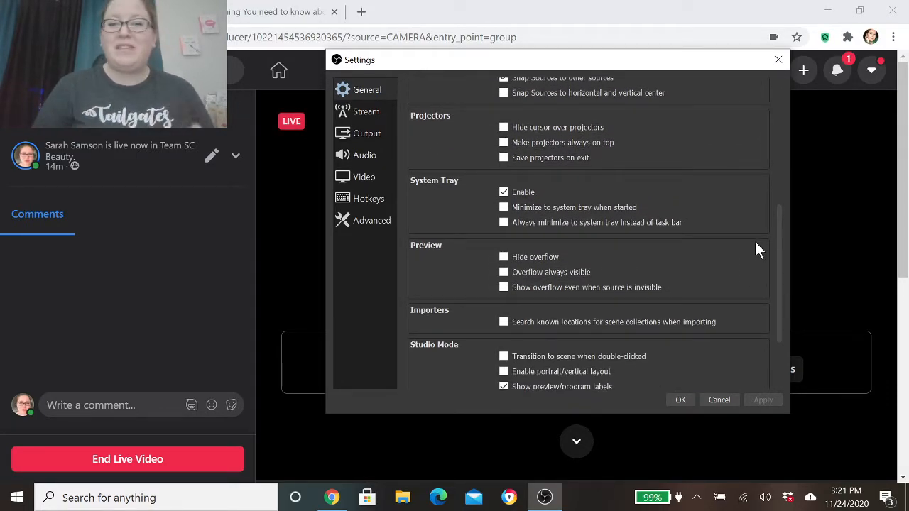
pyautogui.moveTo(782, 291); pyautogui.dragTo(795, 142)
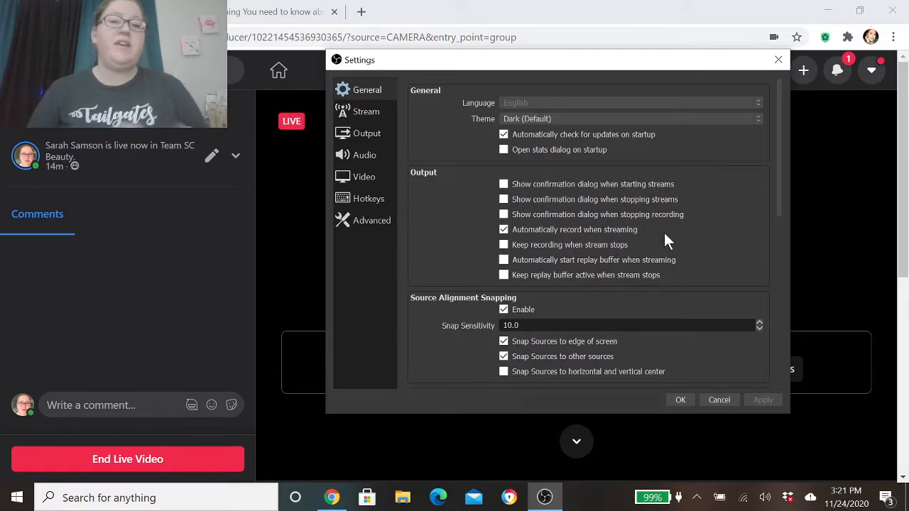
pyautogui.click(778, 61)
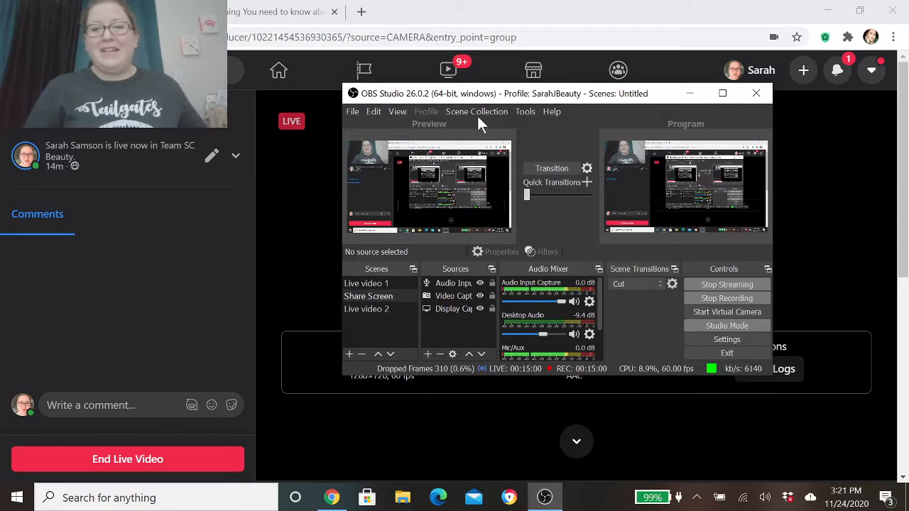
# - Switch to Chrome and open the existing presentation about skincare for cleaner, clearer skin
pyautogui.click(278, 275)
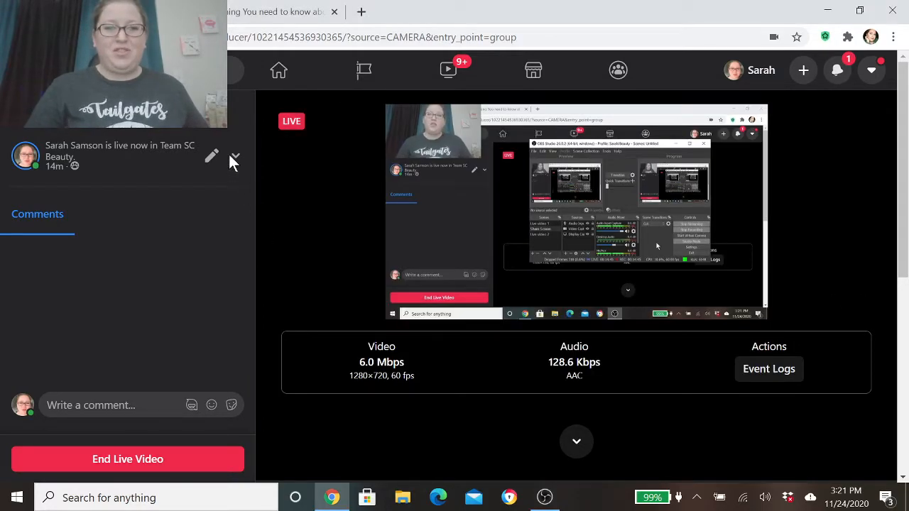
pyautogui.click(276, 13)
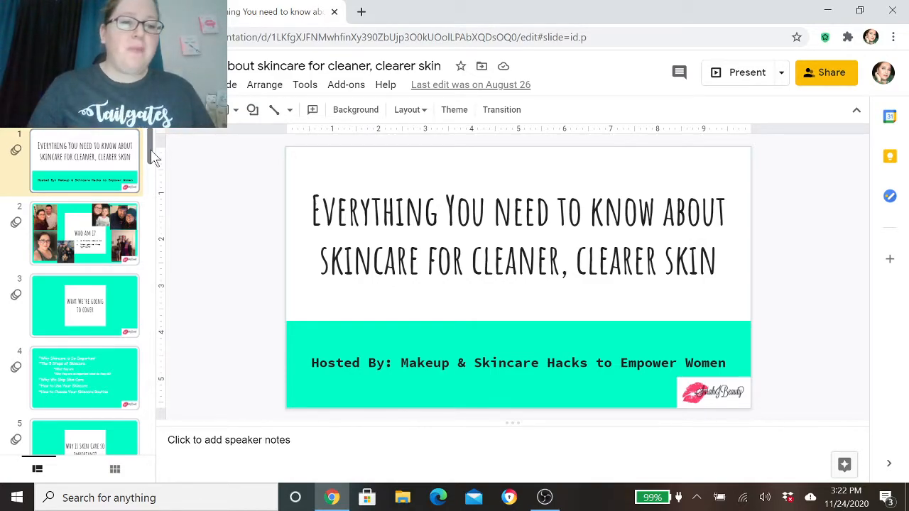
pyautogui.moveTo(151, 151); pyautogui.dragTo(162, 130)
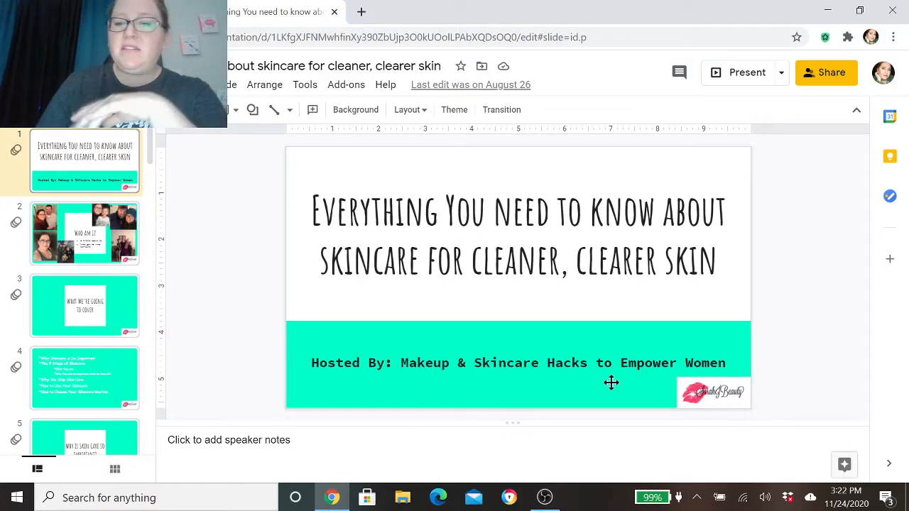
pyautogui.click(708, 396)
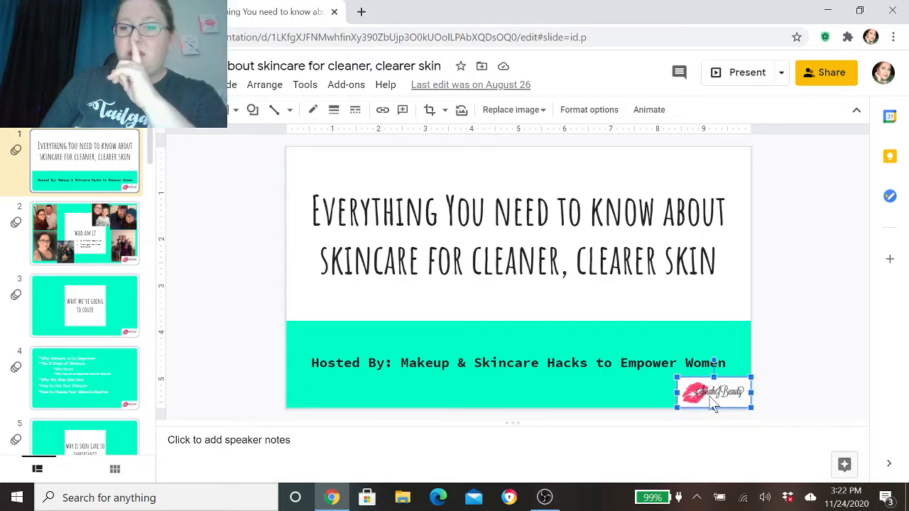
pyautogui.rightClick(713, 403)
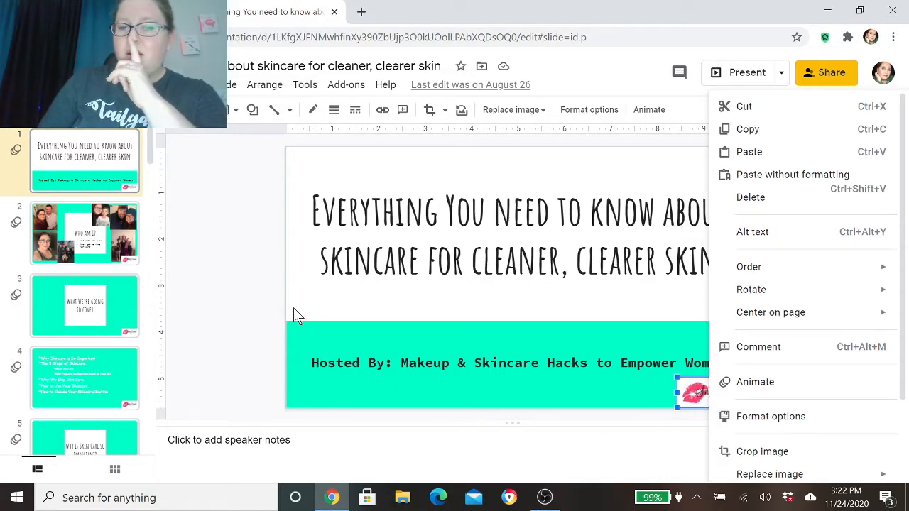
pyautogui.click(254, 334)
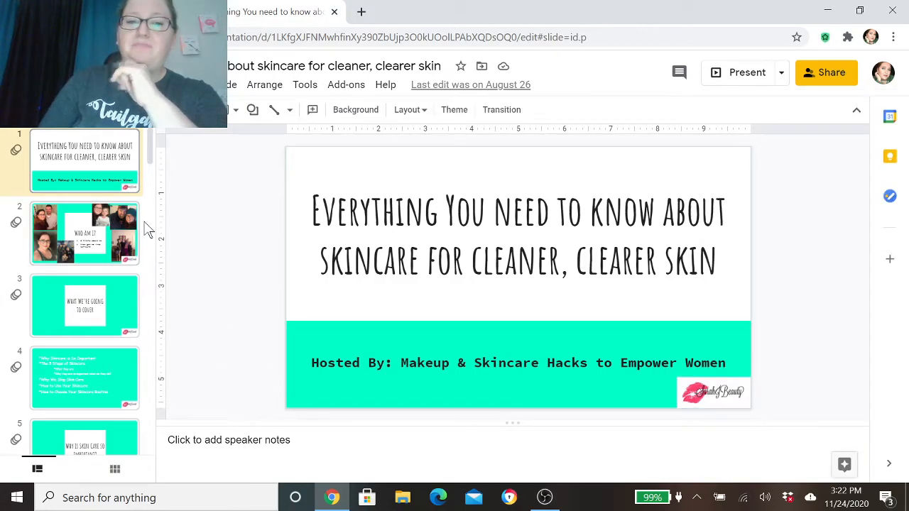
# - Duplicate slide 3, titled "What We're going to cover"
pyautogui.click(96, 309)
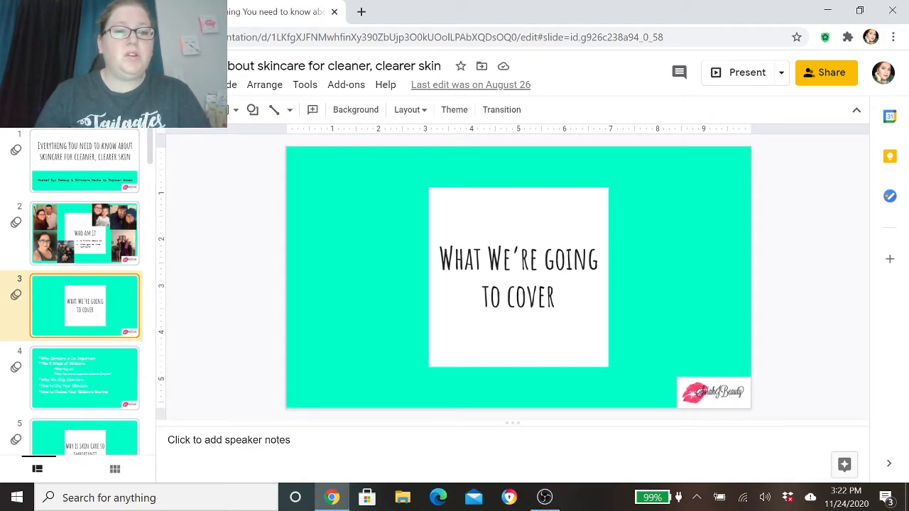
pyautogui.click(187, 85)
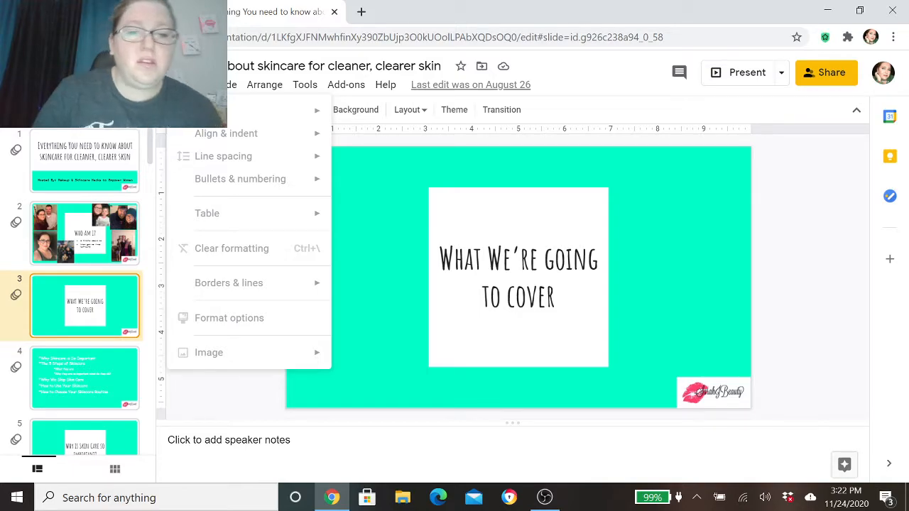
pyautogui.click(185, 85)
pyautogui.click(144, 84)
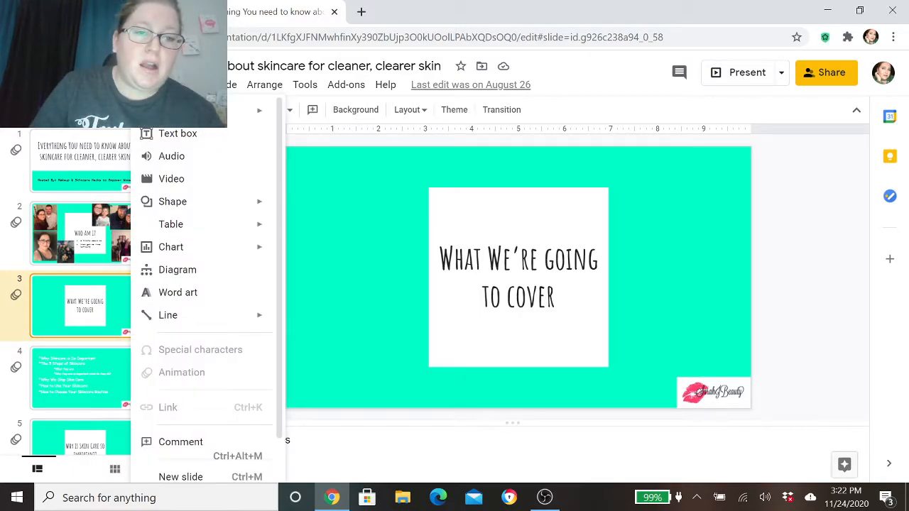
pyautogui.moveTo(85, 84)
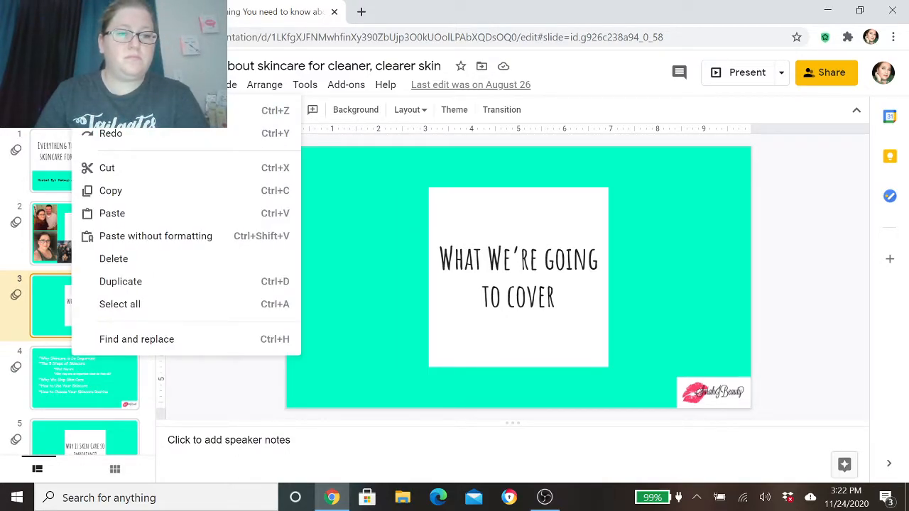
pyautogui.click(121, 282)
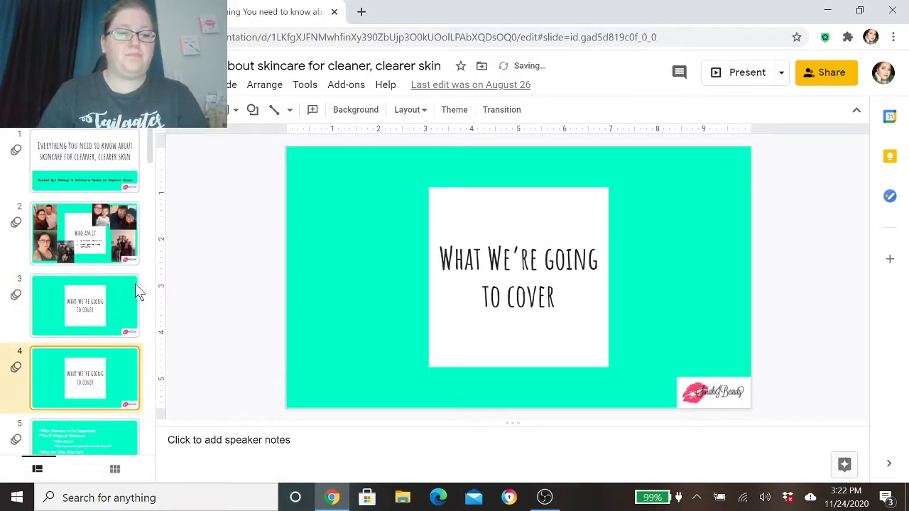